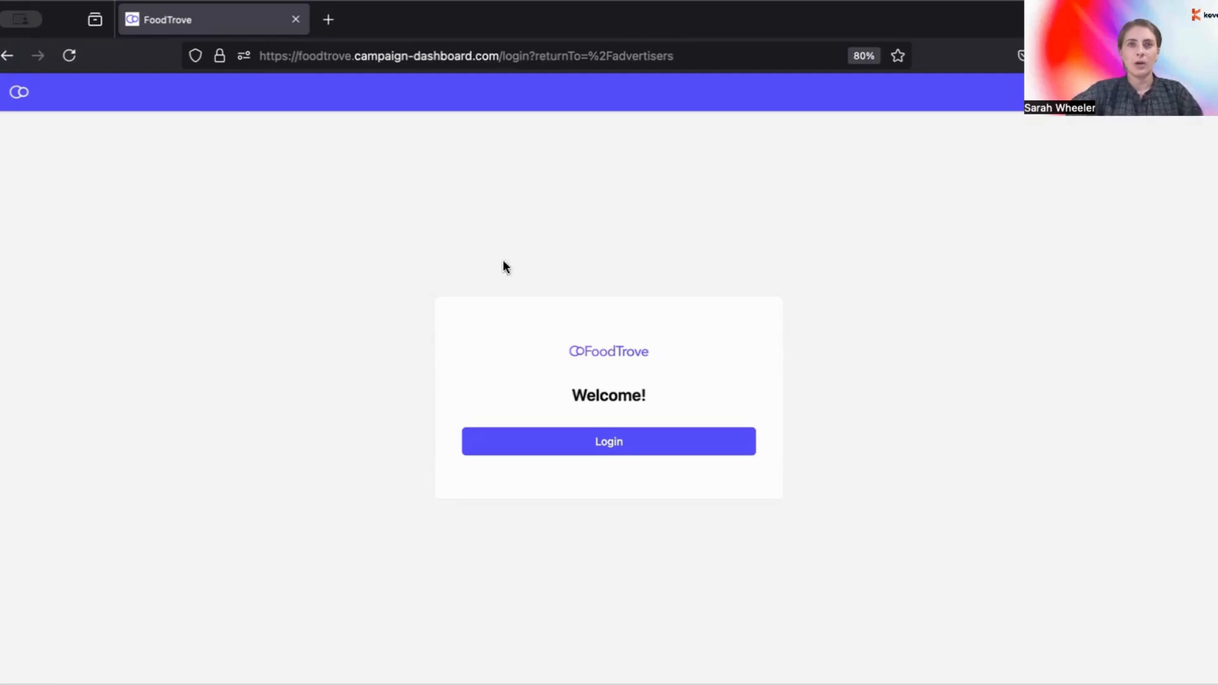
Step: Sign in with the 1Password-saved admin email and password to reach the Advertisers List
click(540, 441)
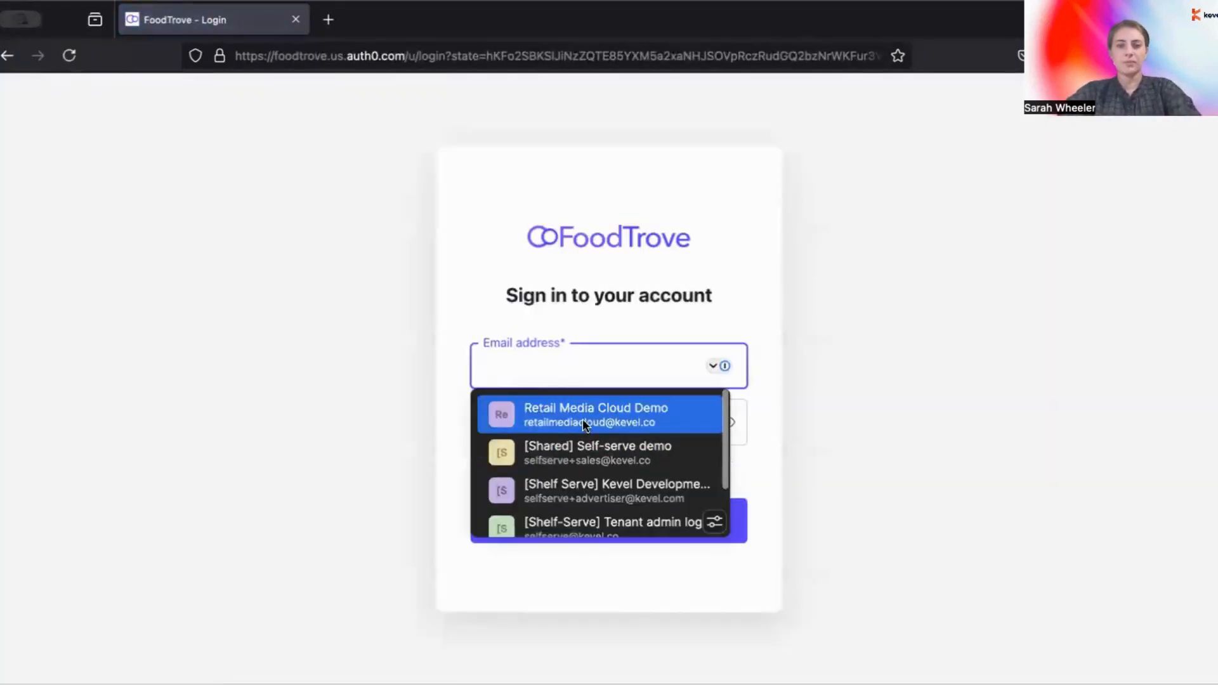
click(583, 417)
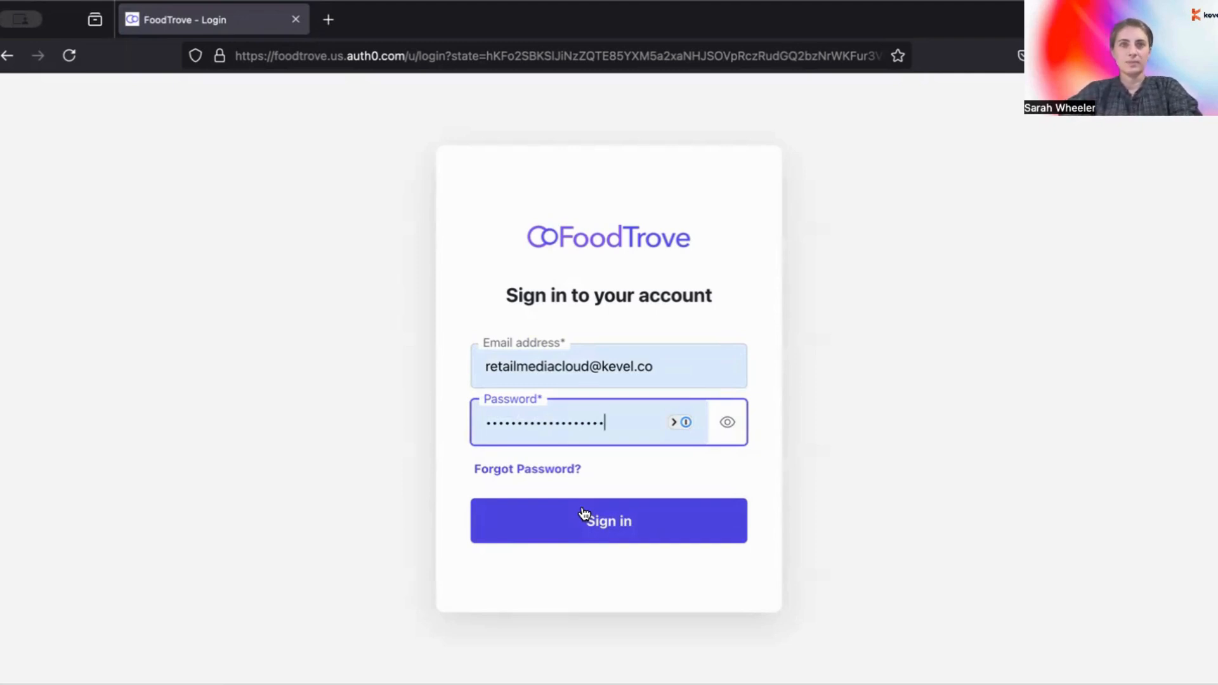
click(584, 514)
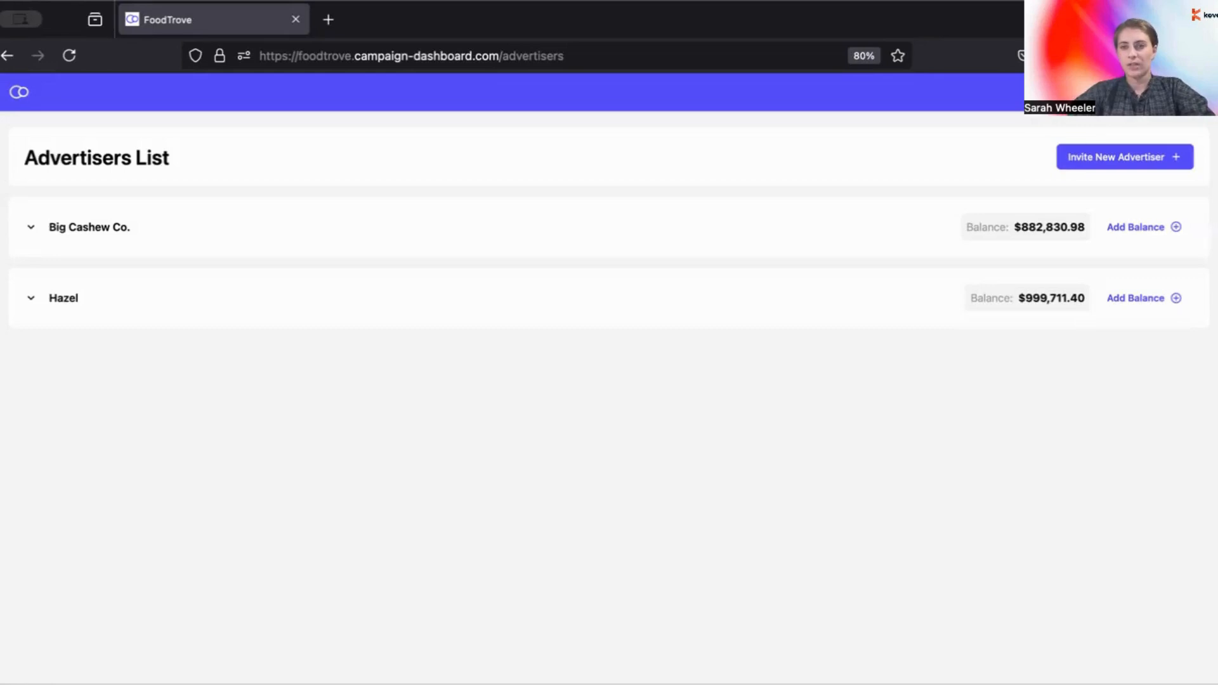
click(1192, 92)
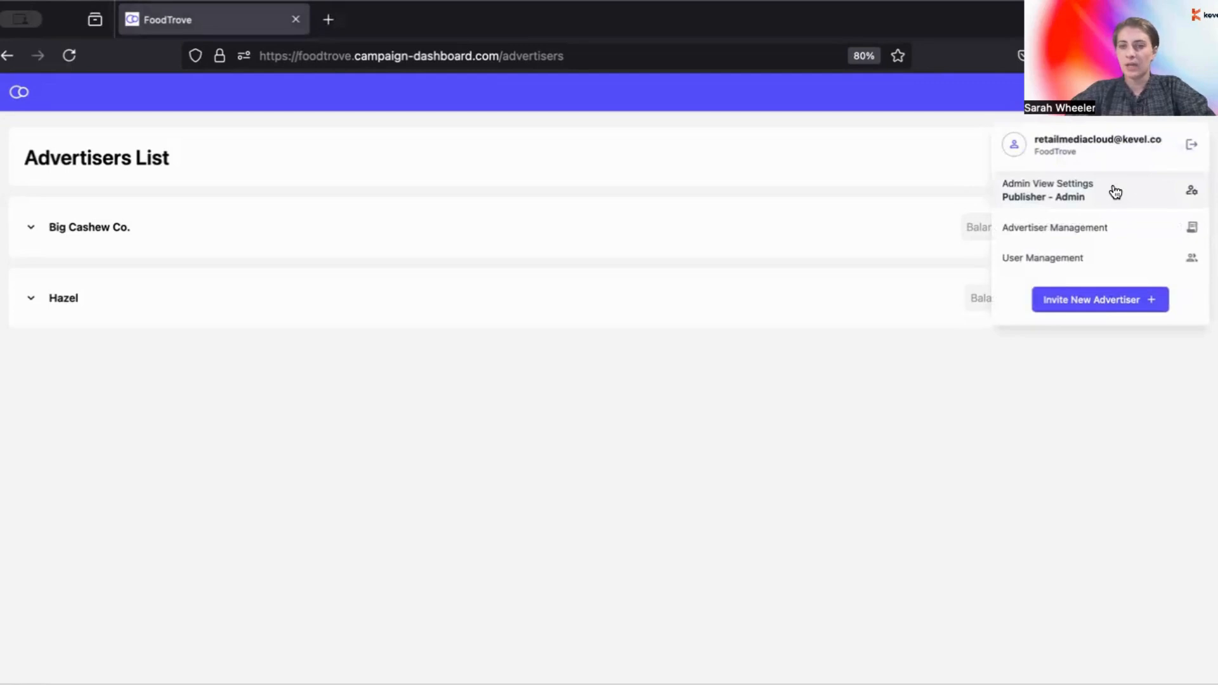
Step: Set Admin View Settings to Advertiser with Editor rights for Big Cashew Co. and confirm
click(1116, 192)
click(493, 333)
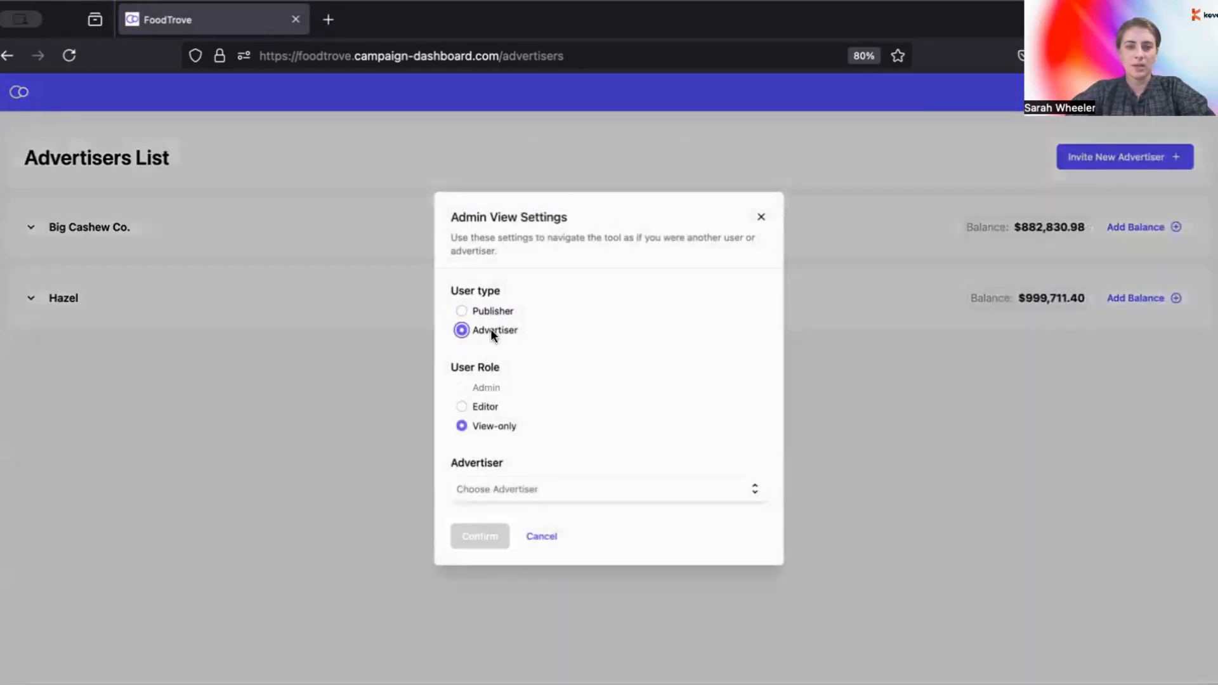
click(484, 406)
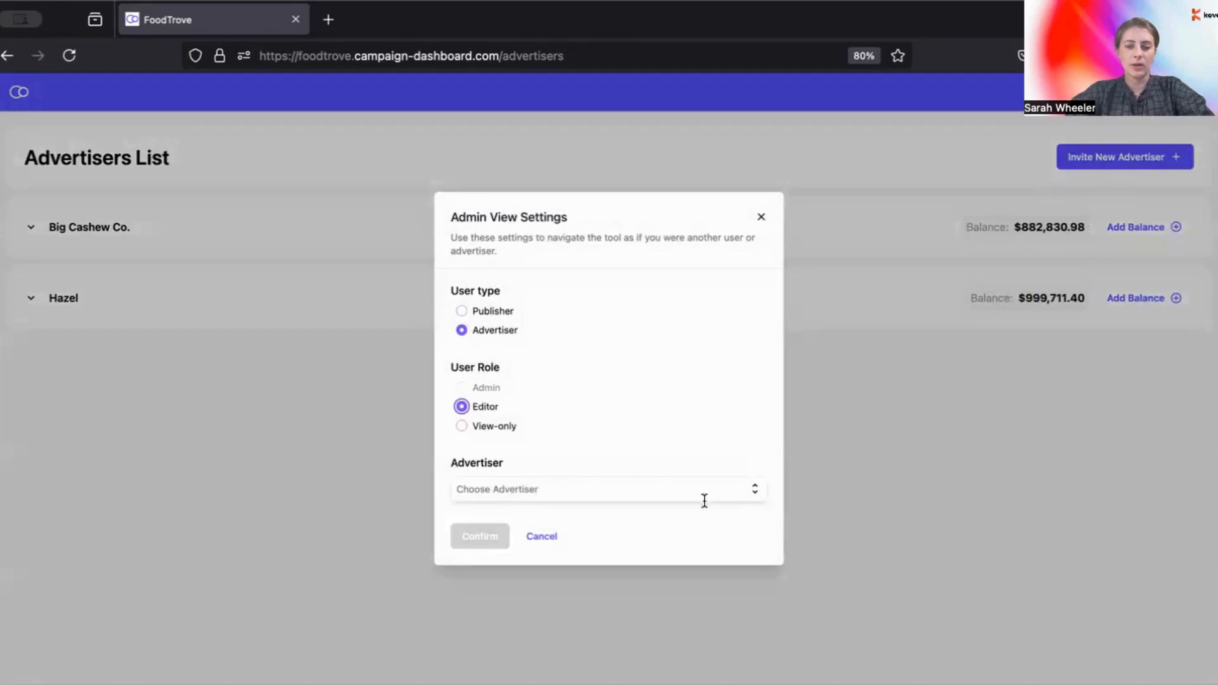
click(756, 491)
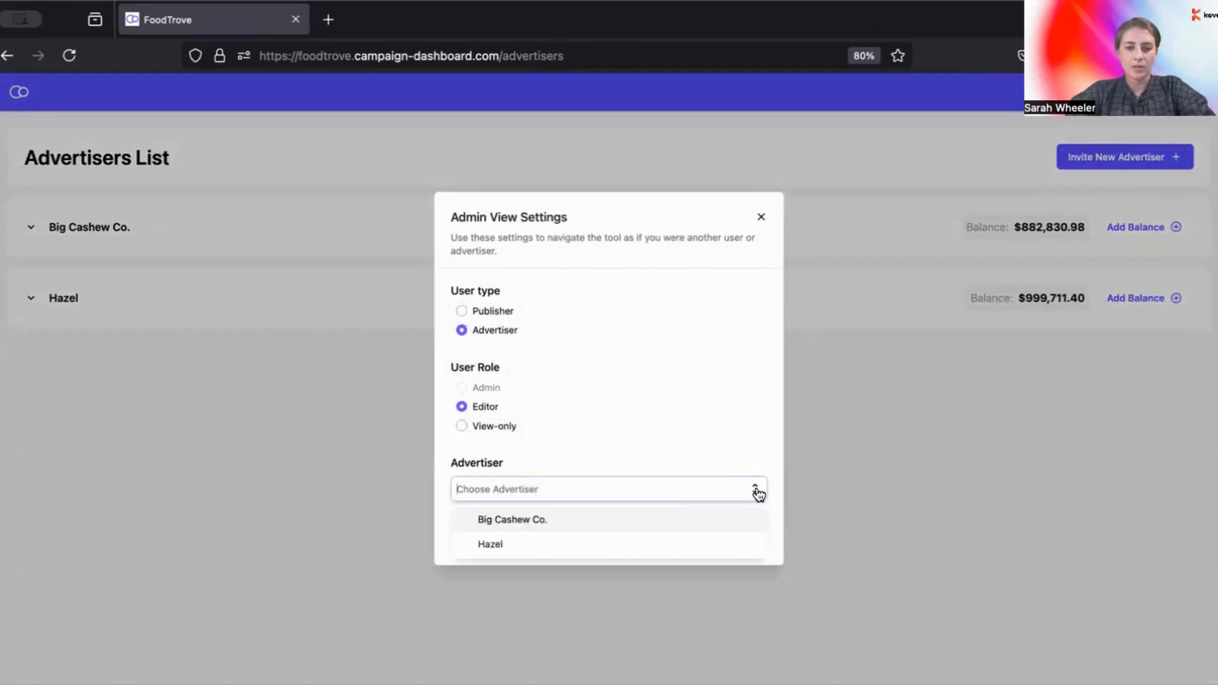
click(662, 522)
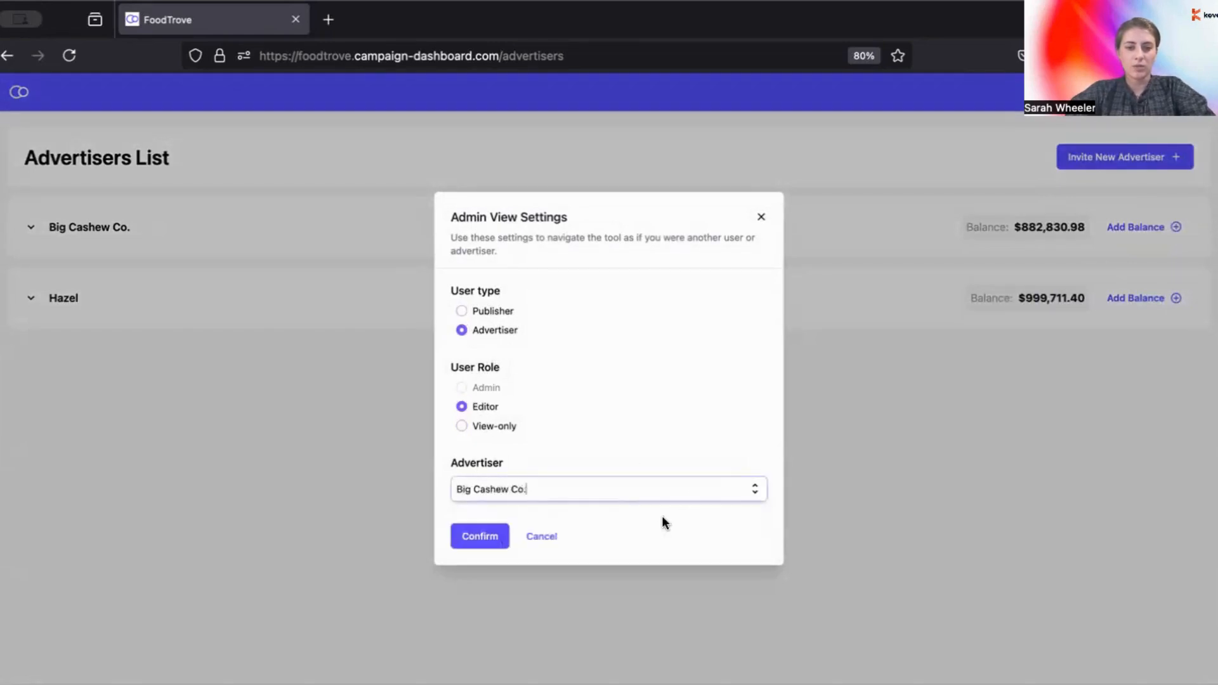
click(493, 545)
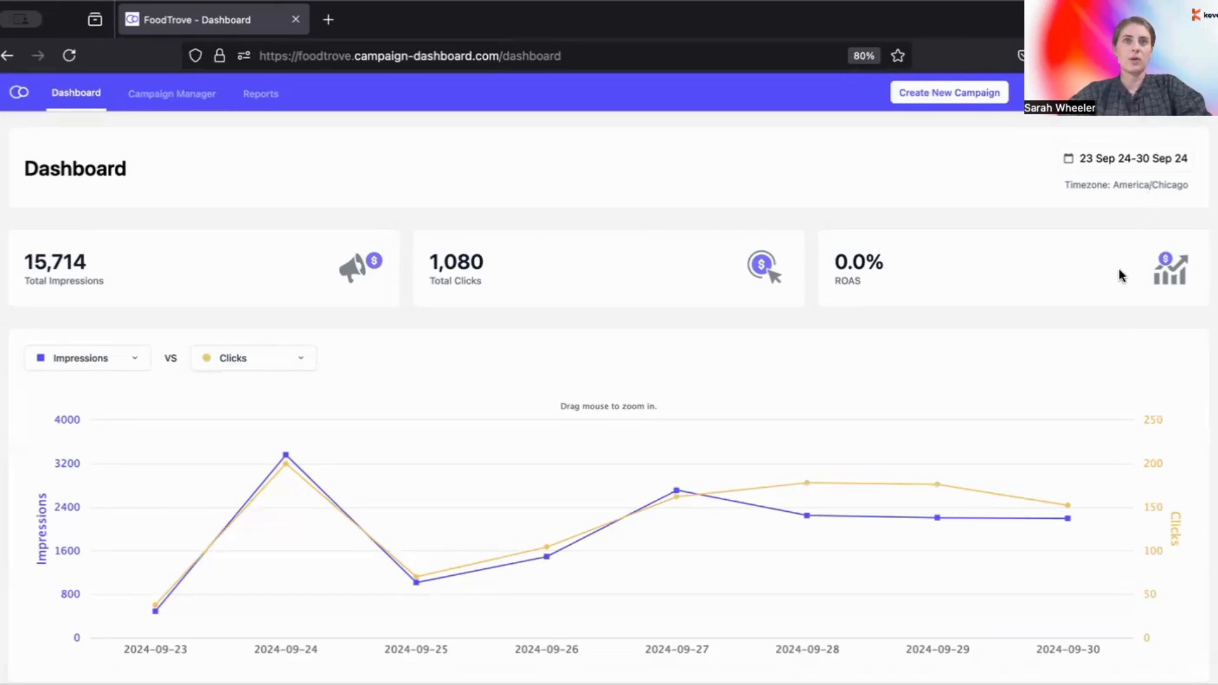
Step: Open the Granola bar campaign report from the Campaign Performance section
scroll(1120, 275, down, 1)
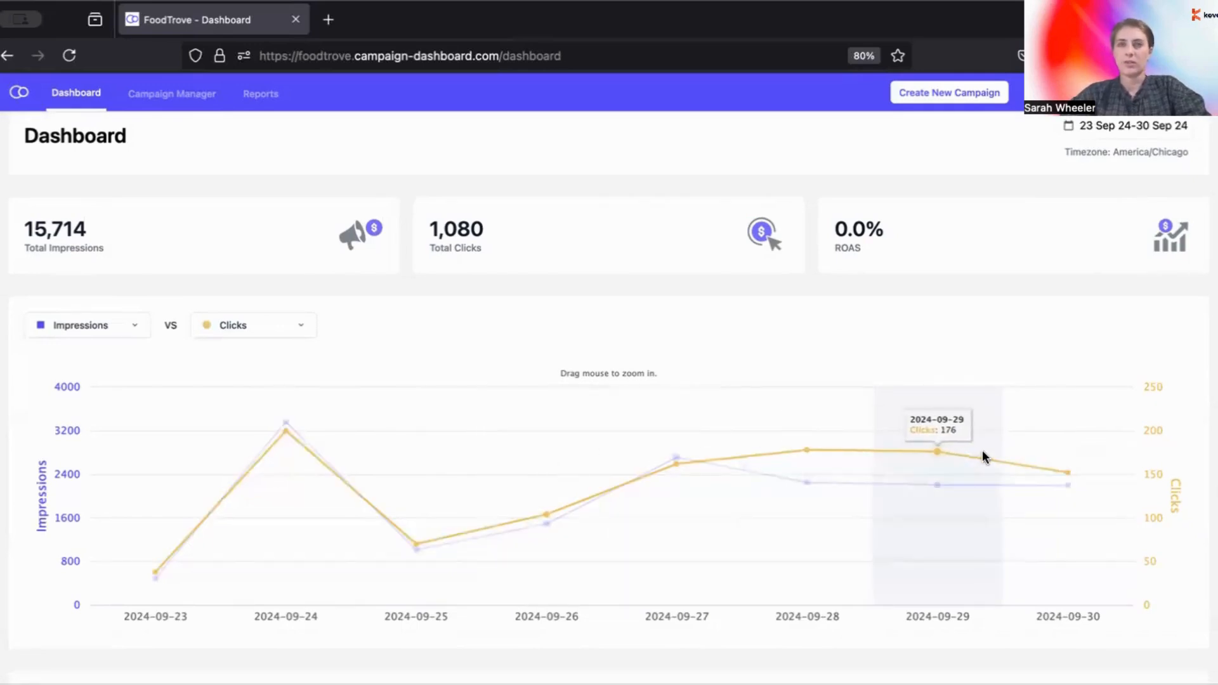
scroll(982, 451, down, 4)
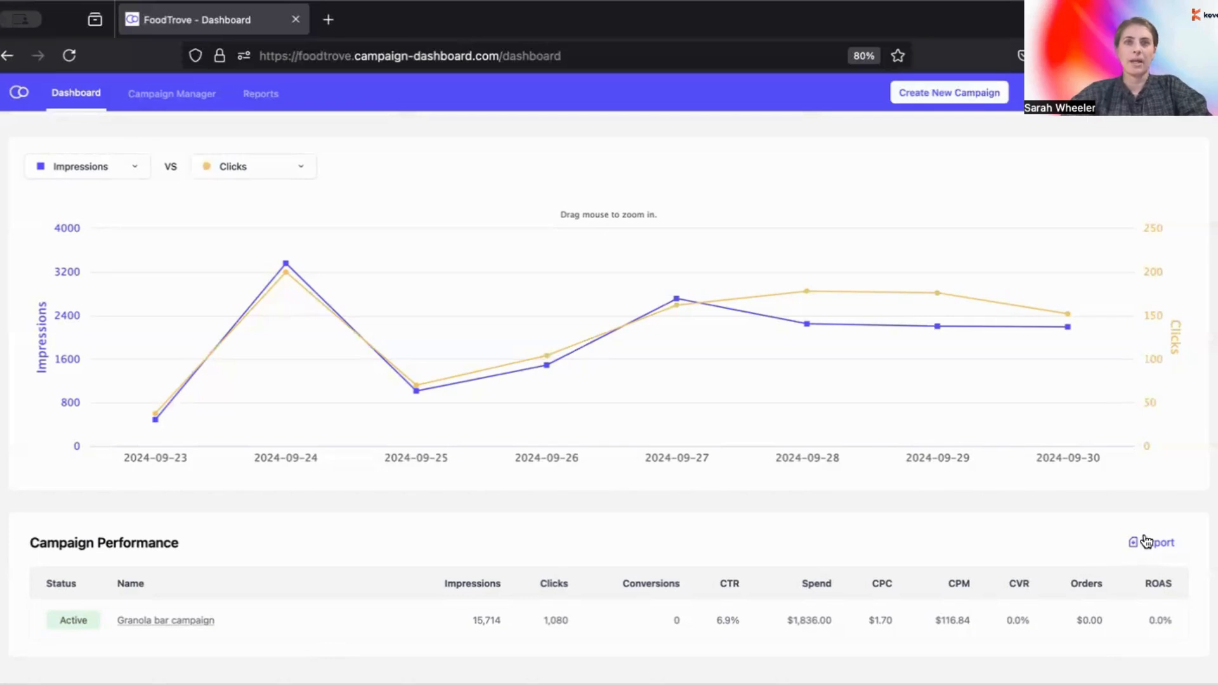
click(175, 622)
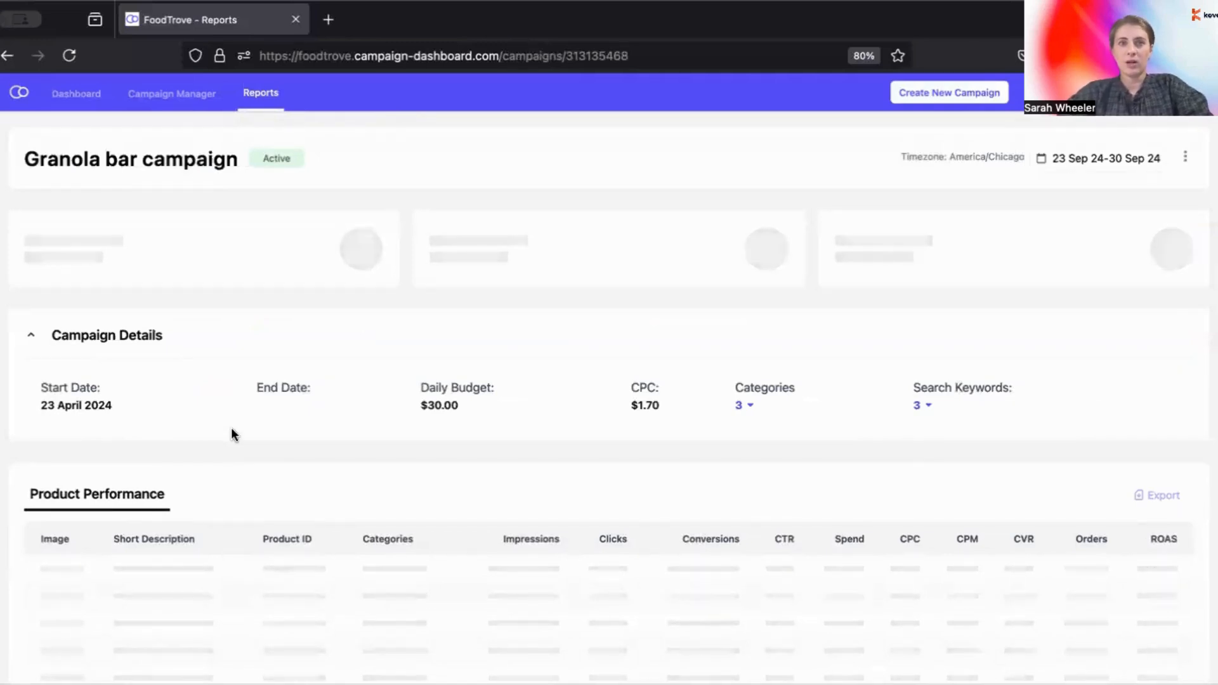
Step: Start a new Sponsored Listings campaign from the header's Create New Campaign button
click(909, 96)
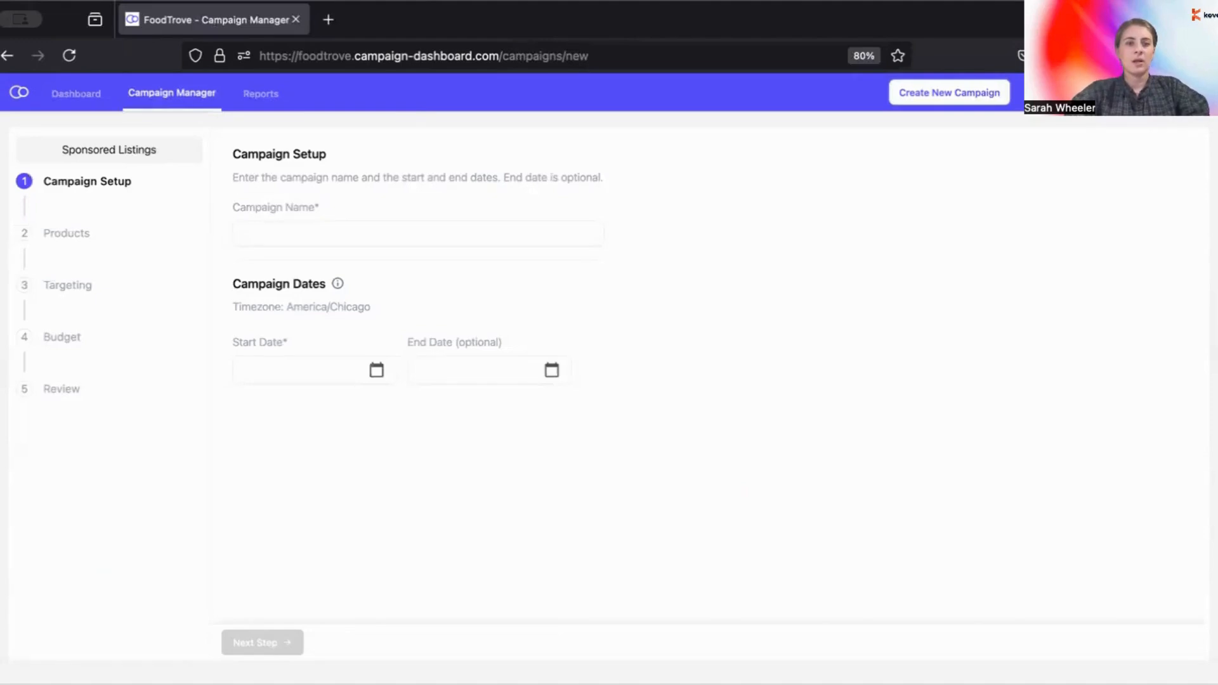
Step: Enter 'Snacks campaign' as the Campaign Name
click(356, 235)
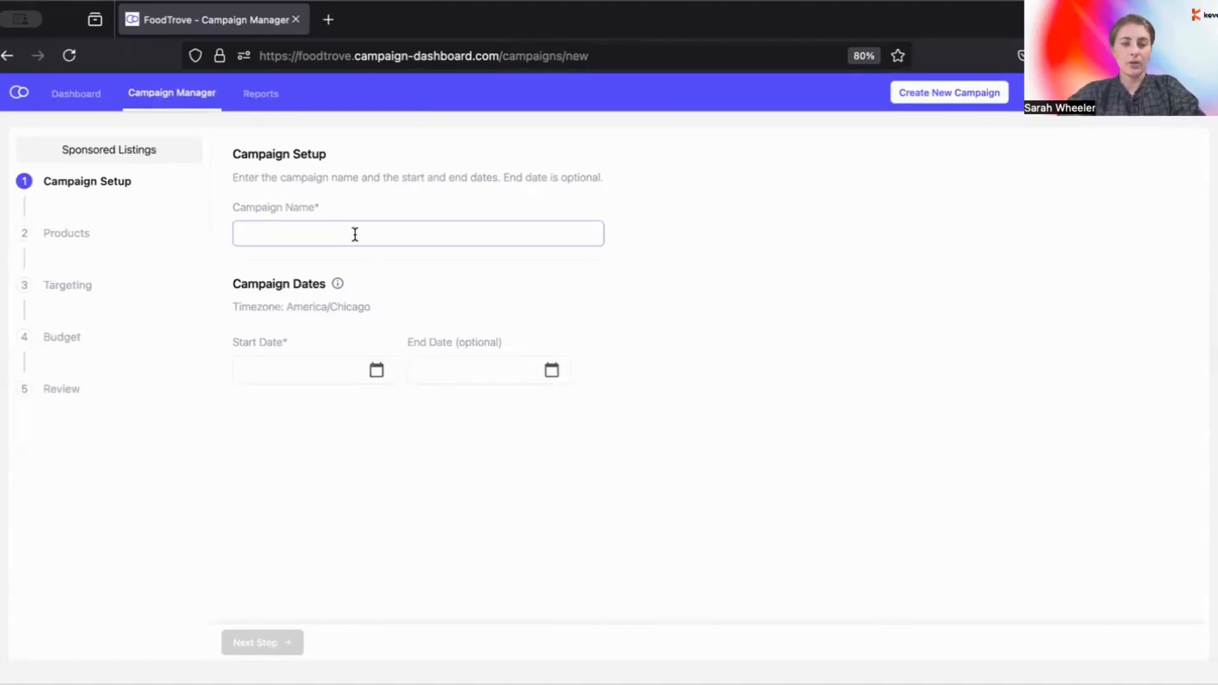
text(Snacks)
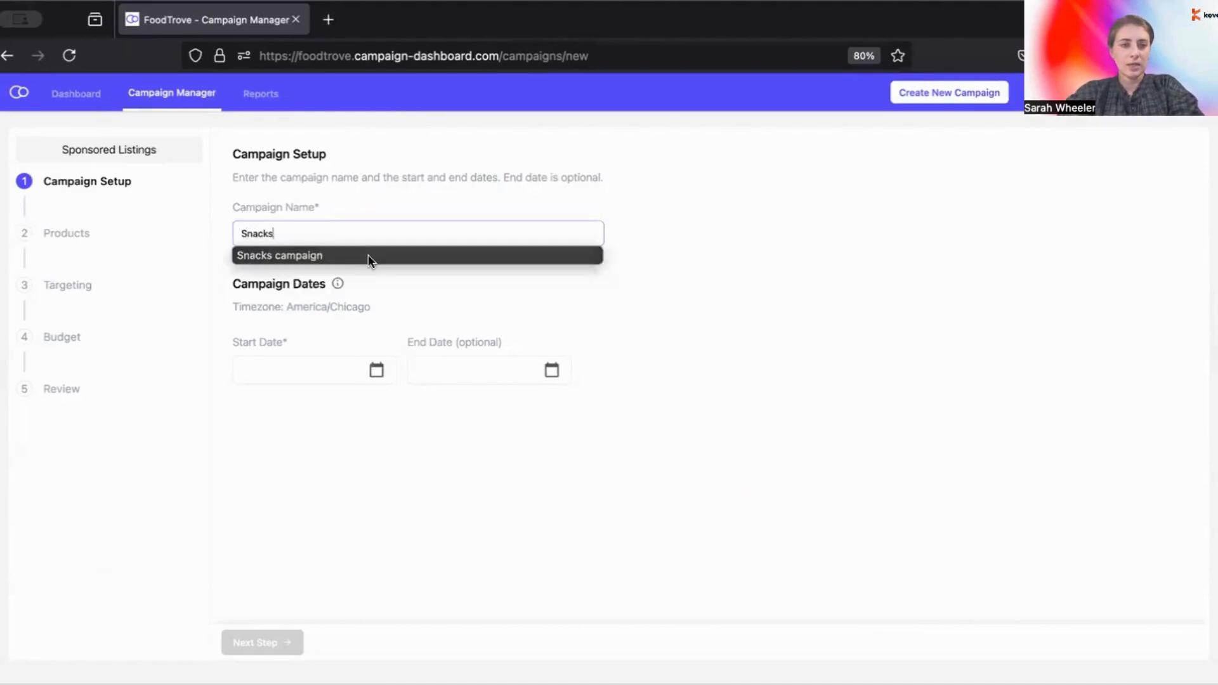
click(366, 255)
double_click(333, 232)
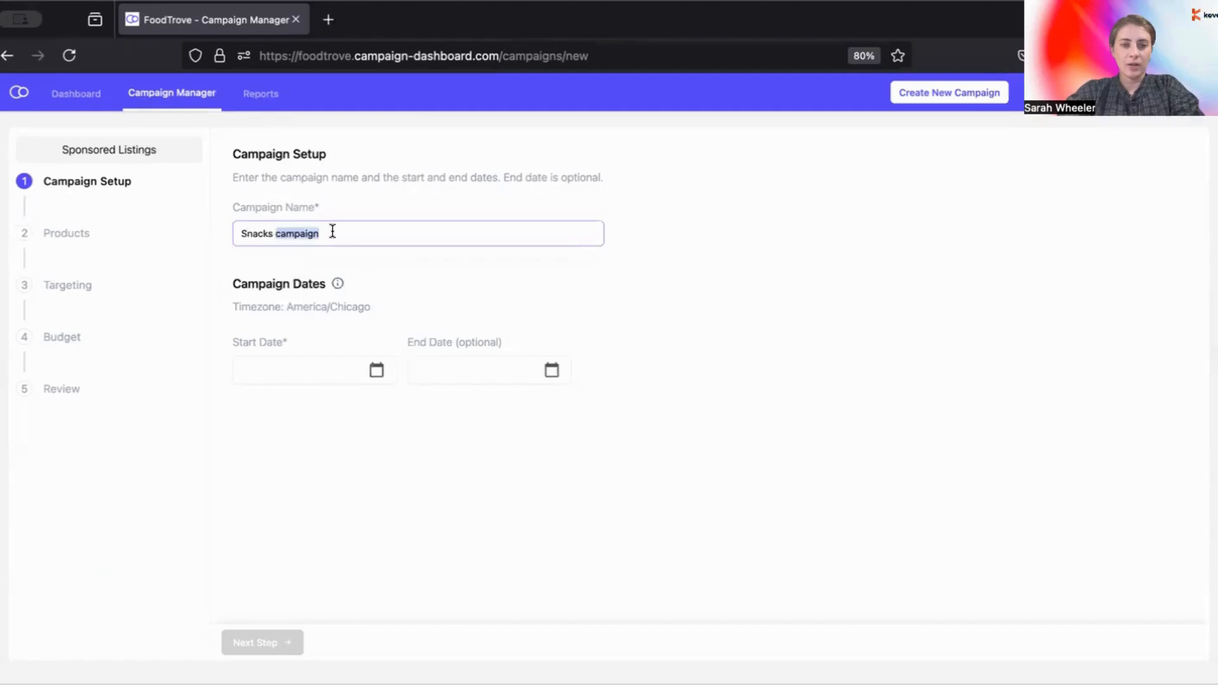
key(BackSpace)
key(BackSpace)
key(BackSpace)
key(BackSpace)
key(BackSpace)
key(BackSpace)
key(BackSpace)
key(BackSpace)
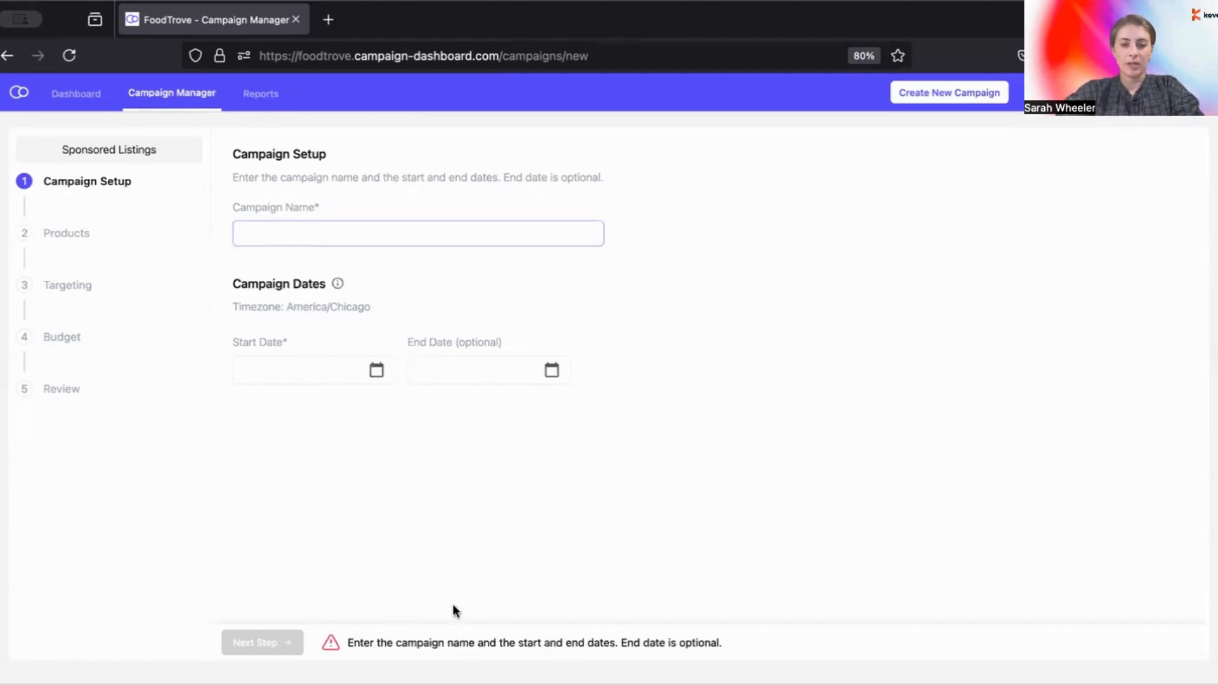
click(438, 235)
text(S)
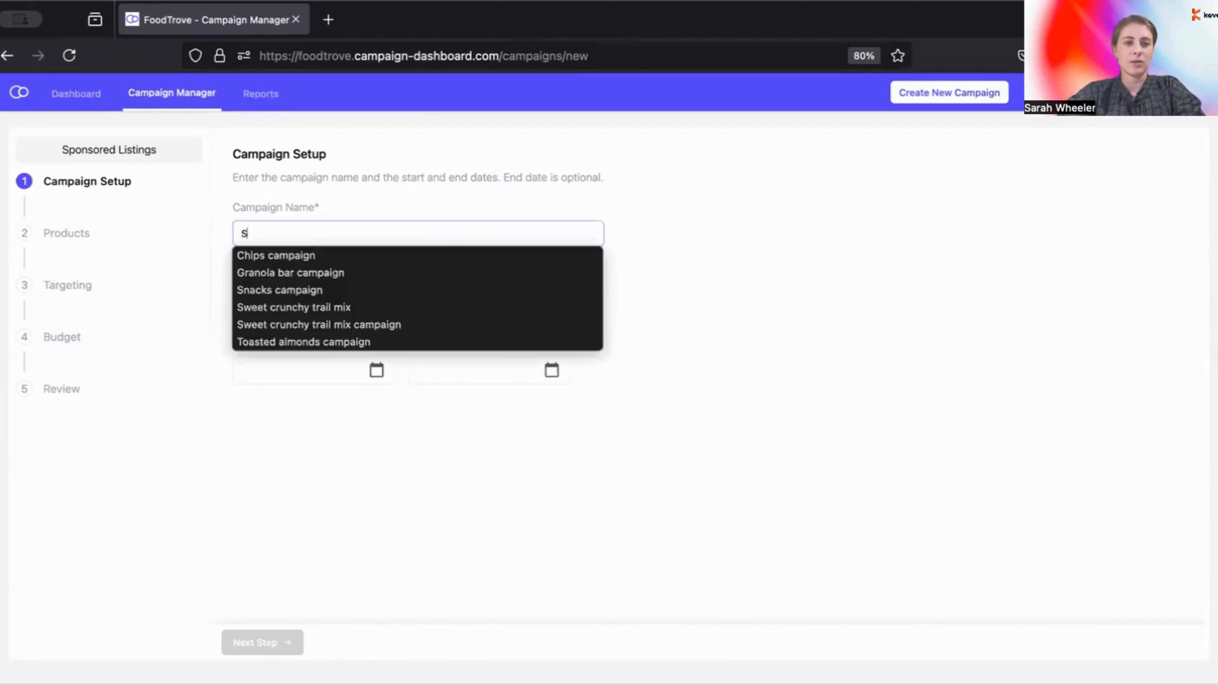
text(nacks campaign)
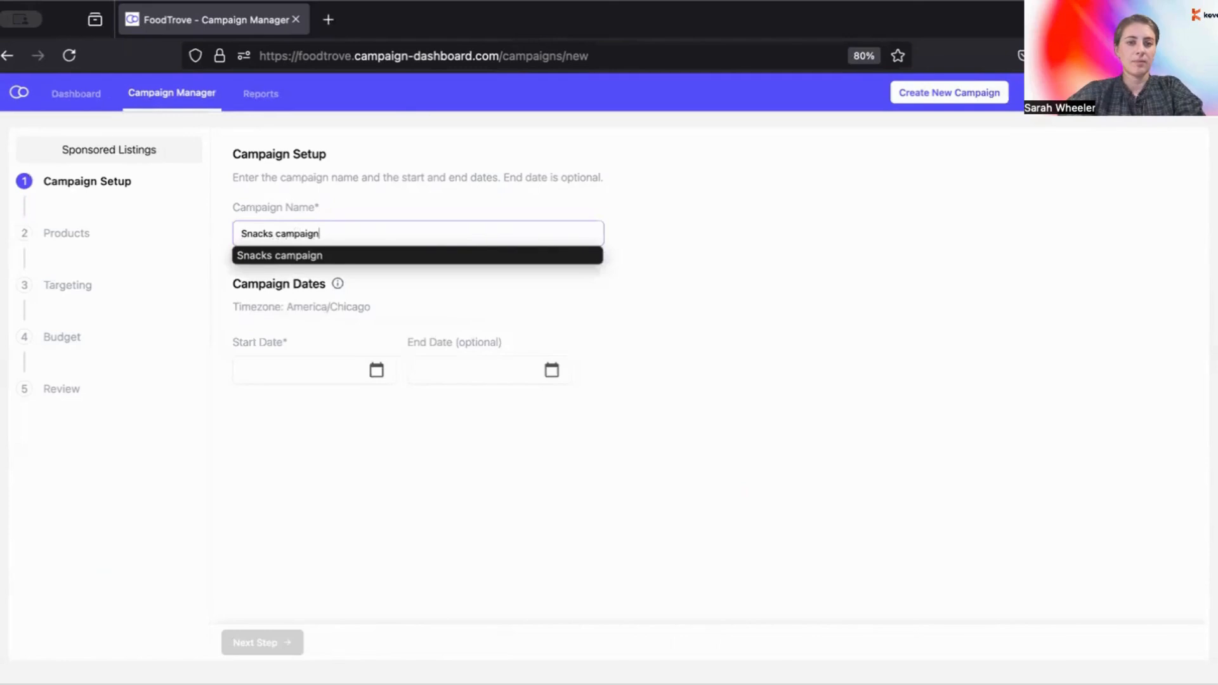
Step: Set the start date to 04 Oct 24 and continue to the Products step
click(352, 370)
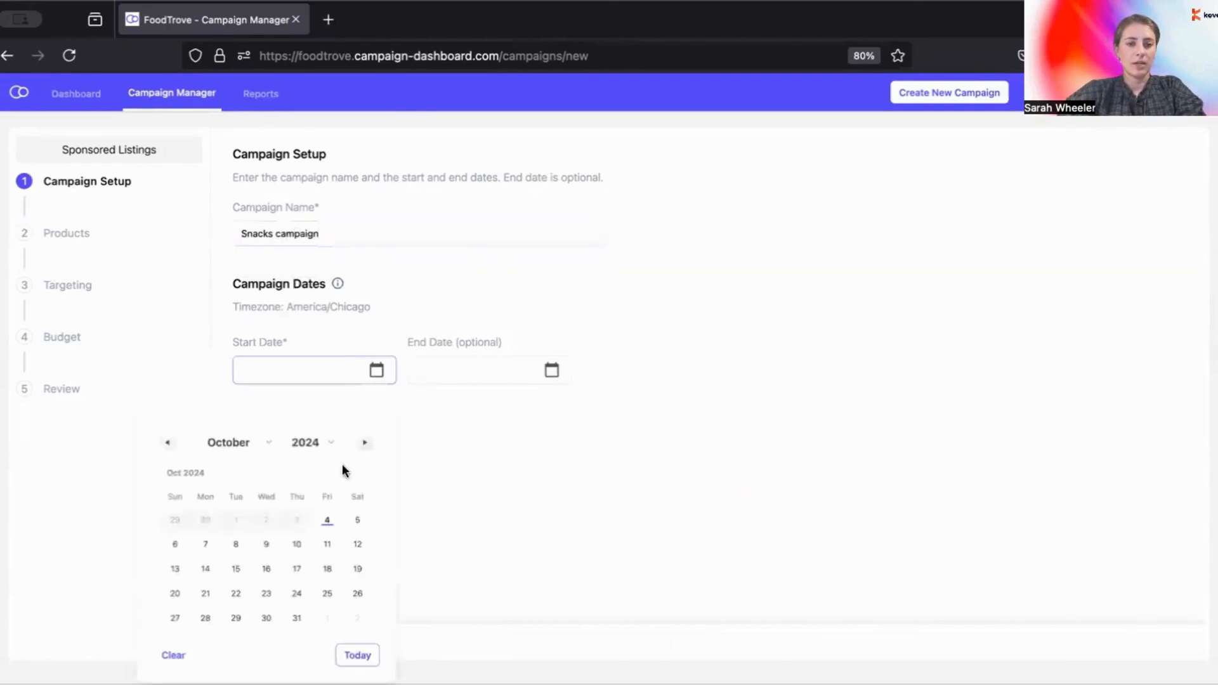
click(326, 520)
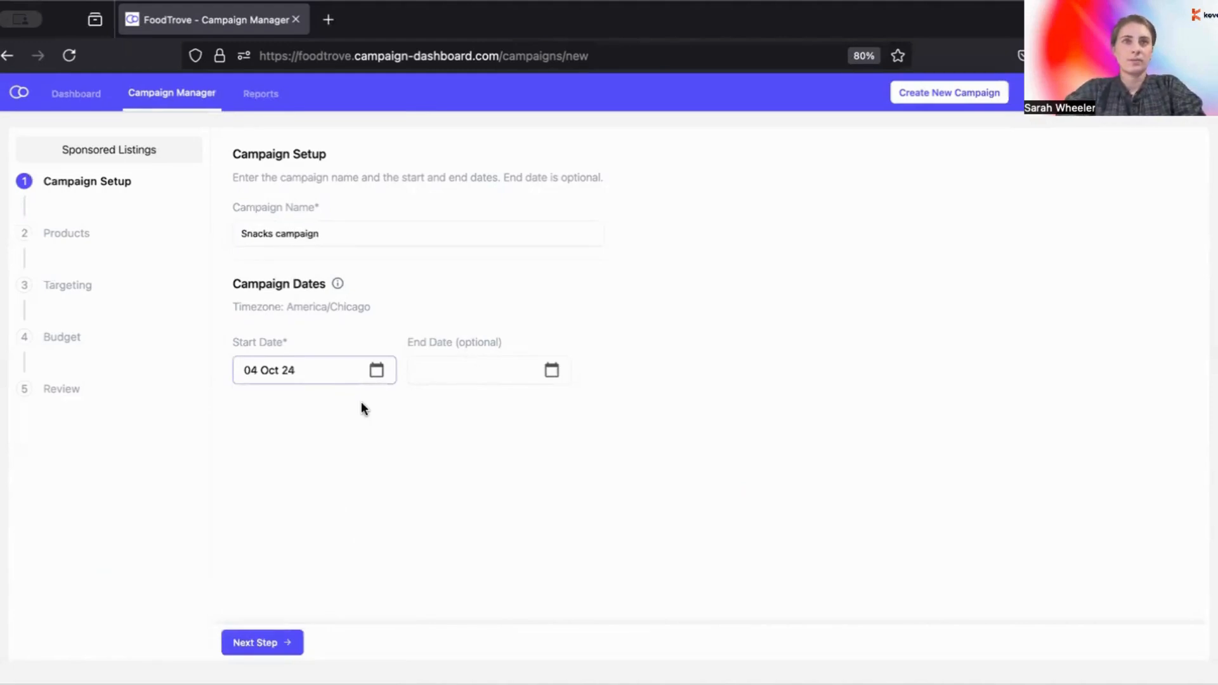
click(260, 643)
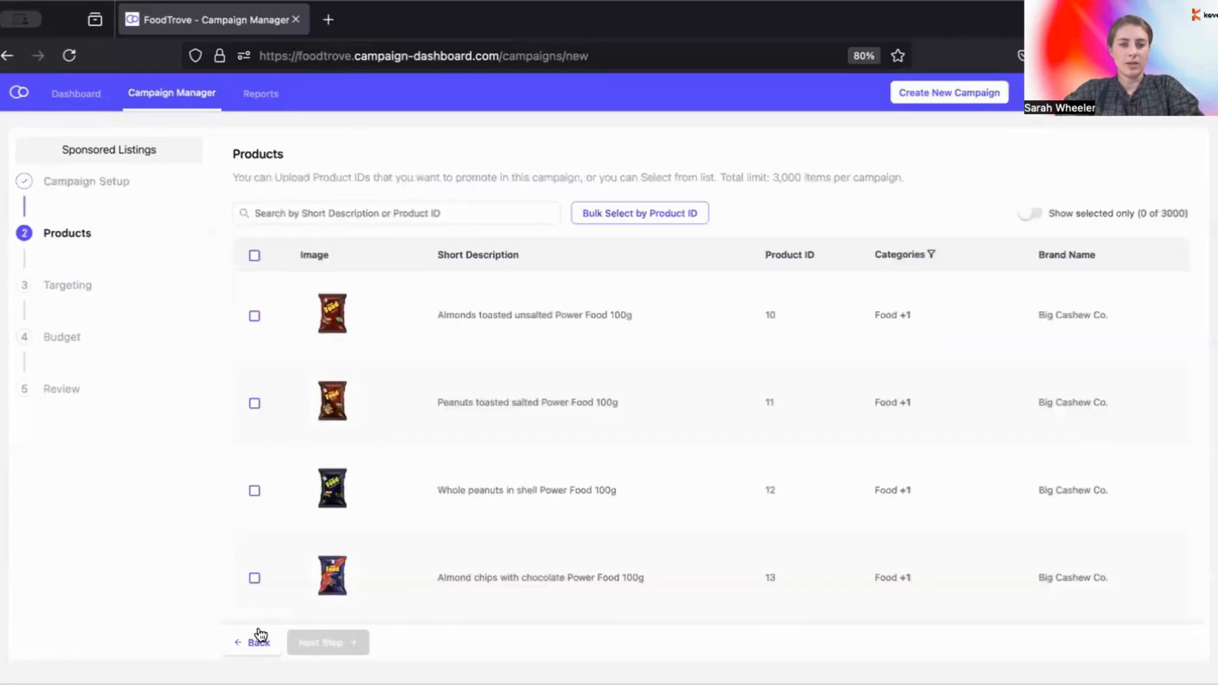
scroll(341, 416, down, 2)
scroll(340, 416, down, 2)
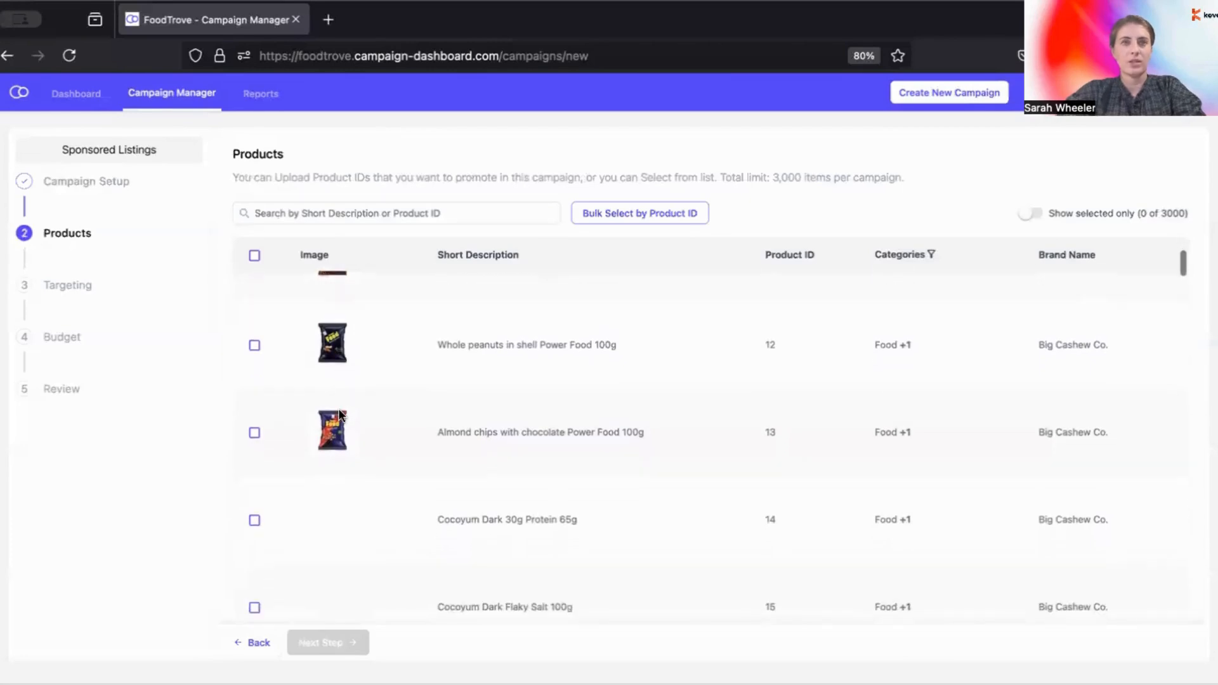
scroll(341, 416, up, 4)
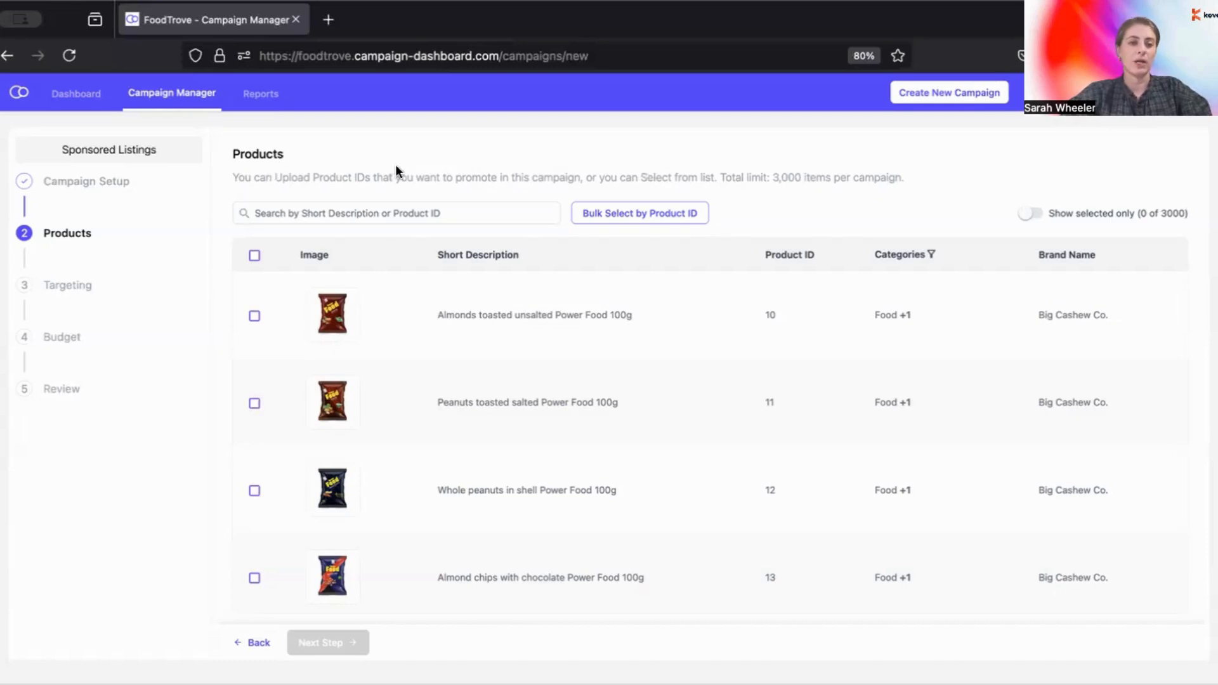
Step: Select toasted unsalted almonds, toasted salted peanuts and whole peanuts in shell, then continue
click(255, 316)
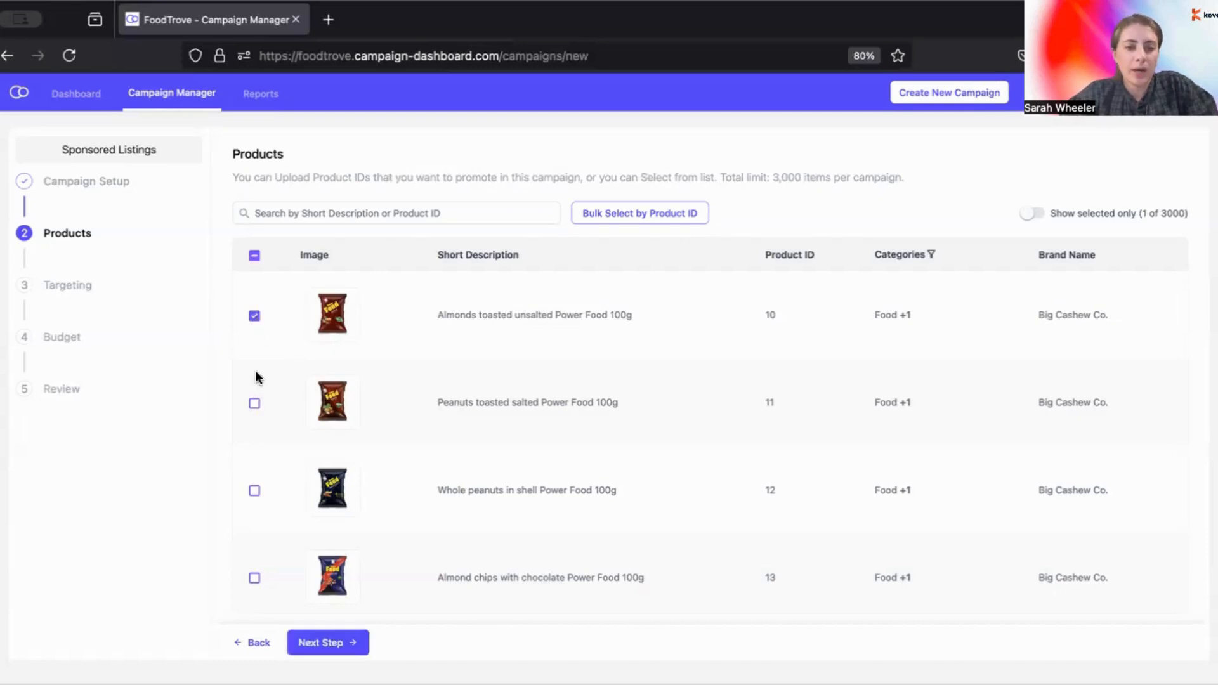
click(254, 404)
click(254, 490)
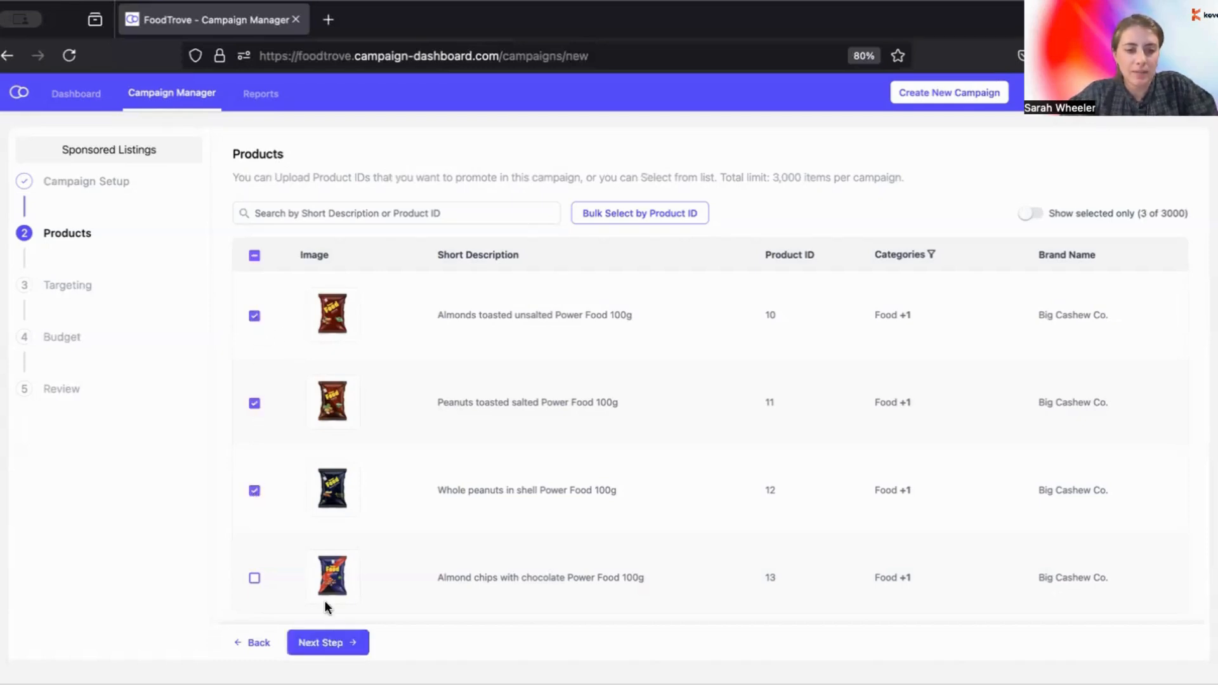
click(334, 645)
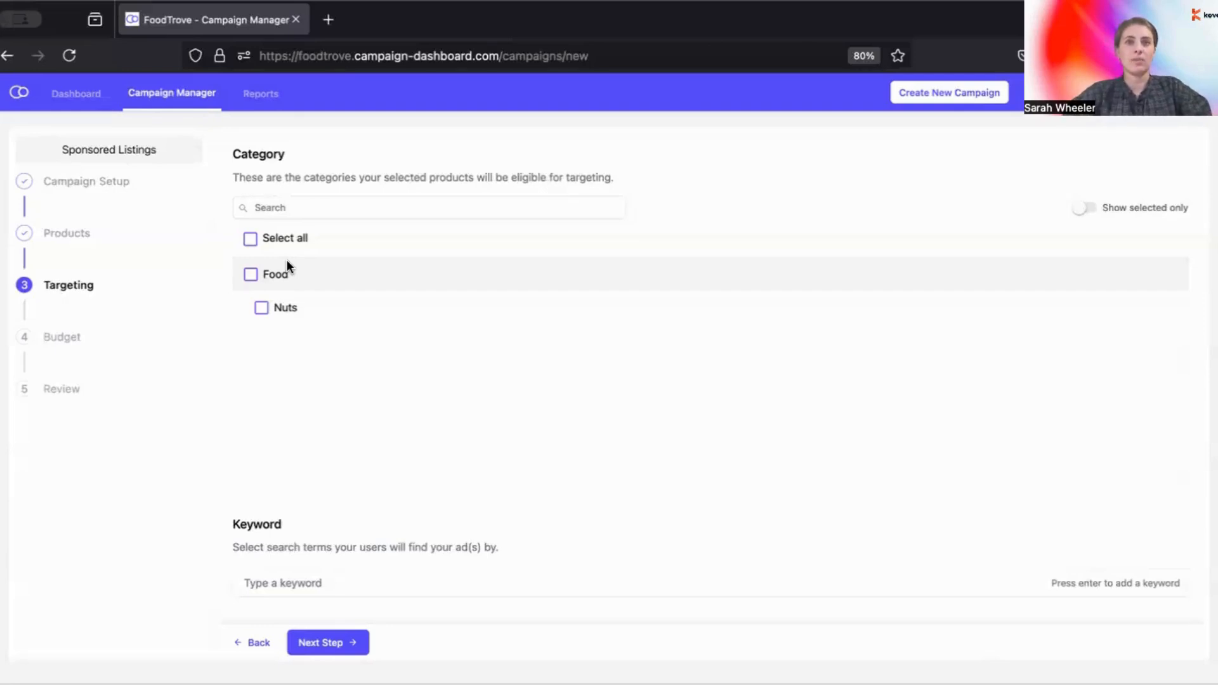
Step: Tick the Food category, add no keyword, and continue to Budget
click(277, 274)
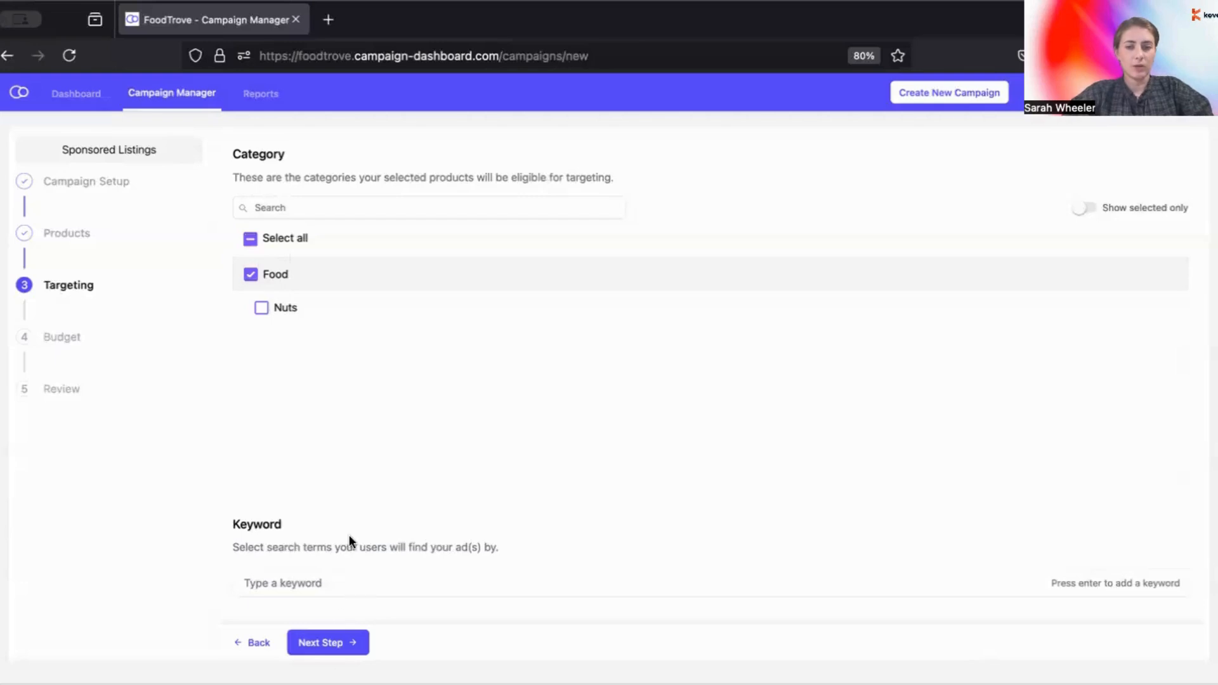
click(330, 574)
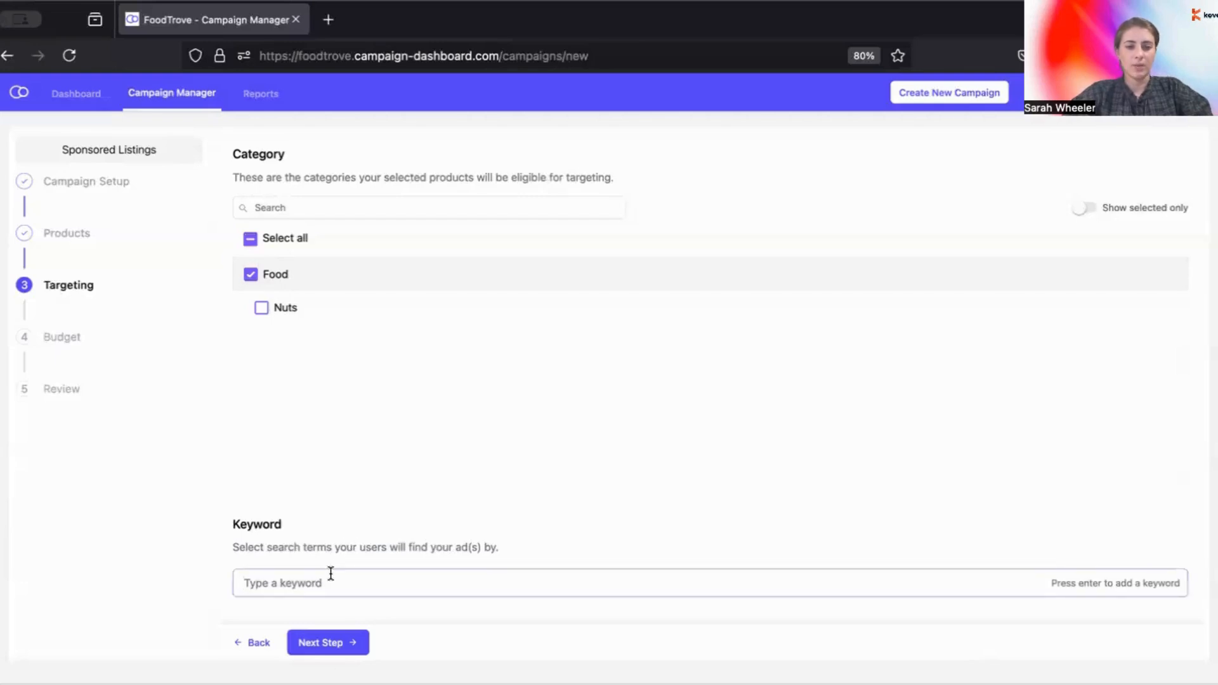
click(321, 644)
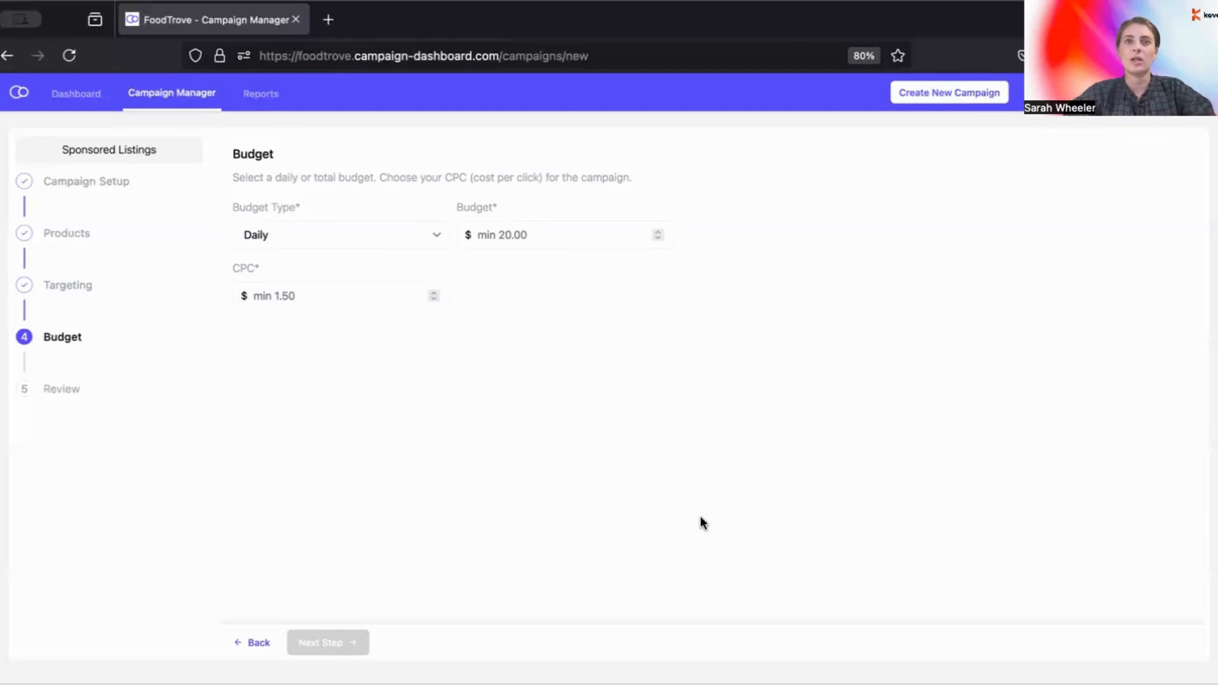
Step: Choose a Daily budget of $20 with a $1.50 CPC, then continue to Review
click(385, 240)
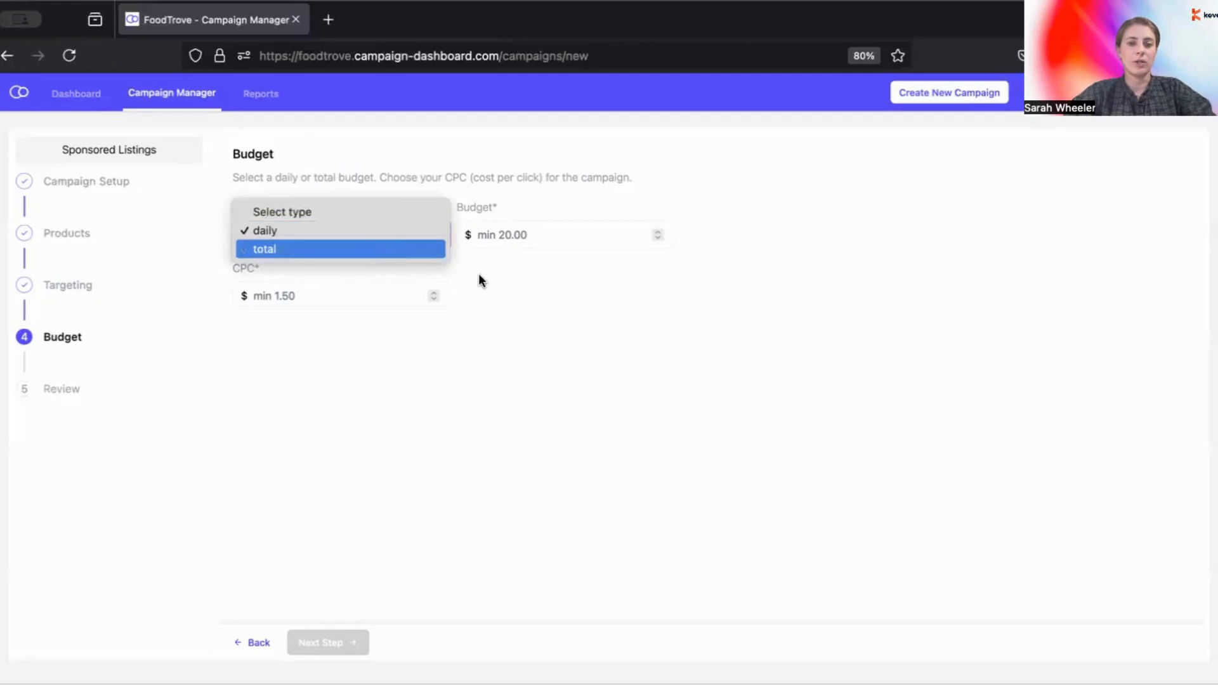
click(399, 231)
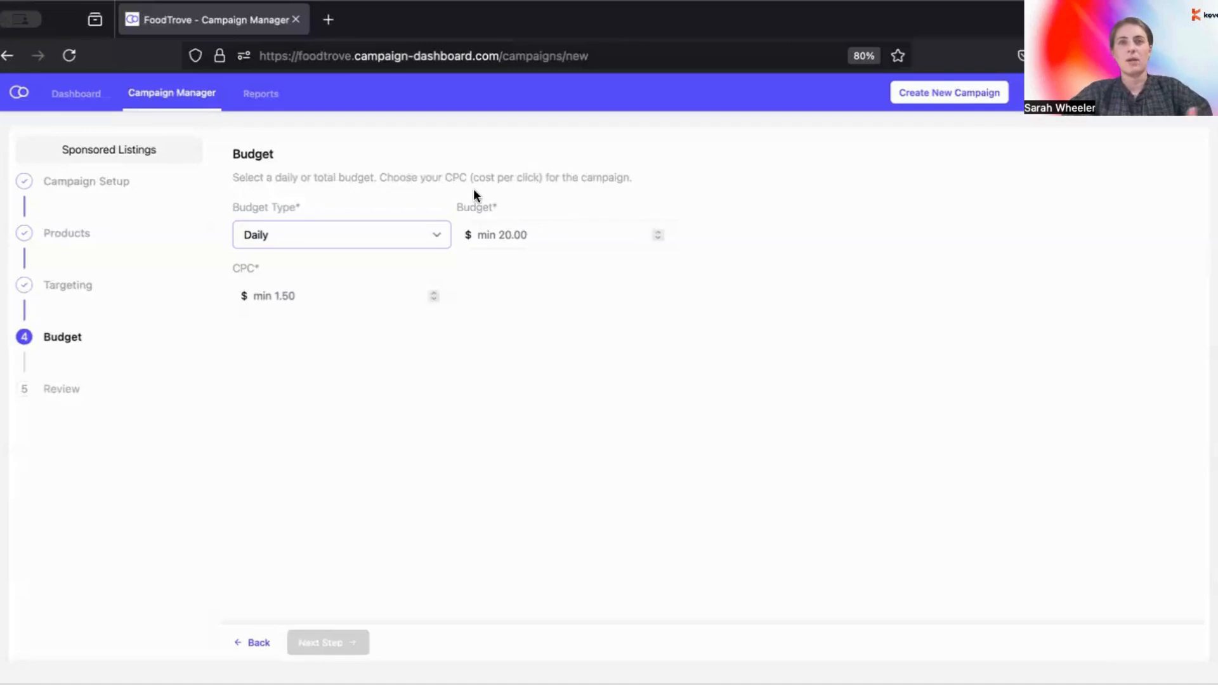
click(488, 230)
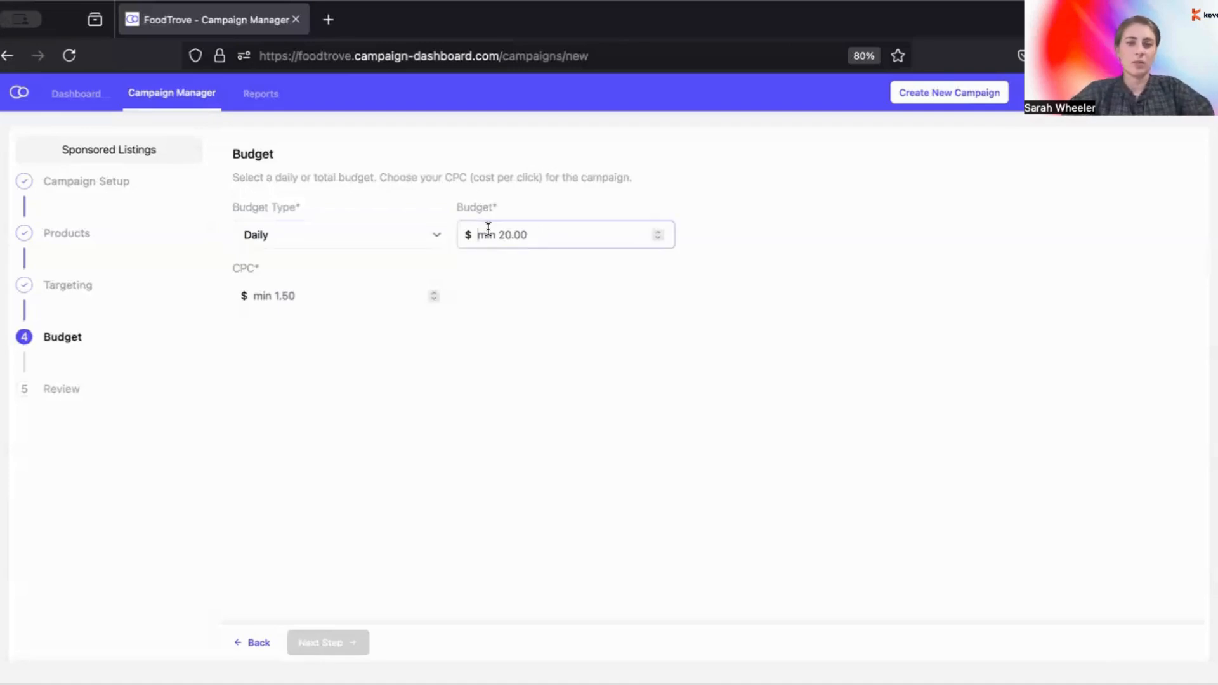
text(20)
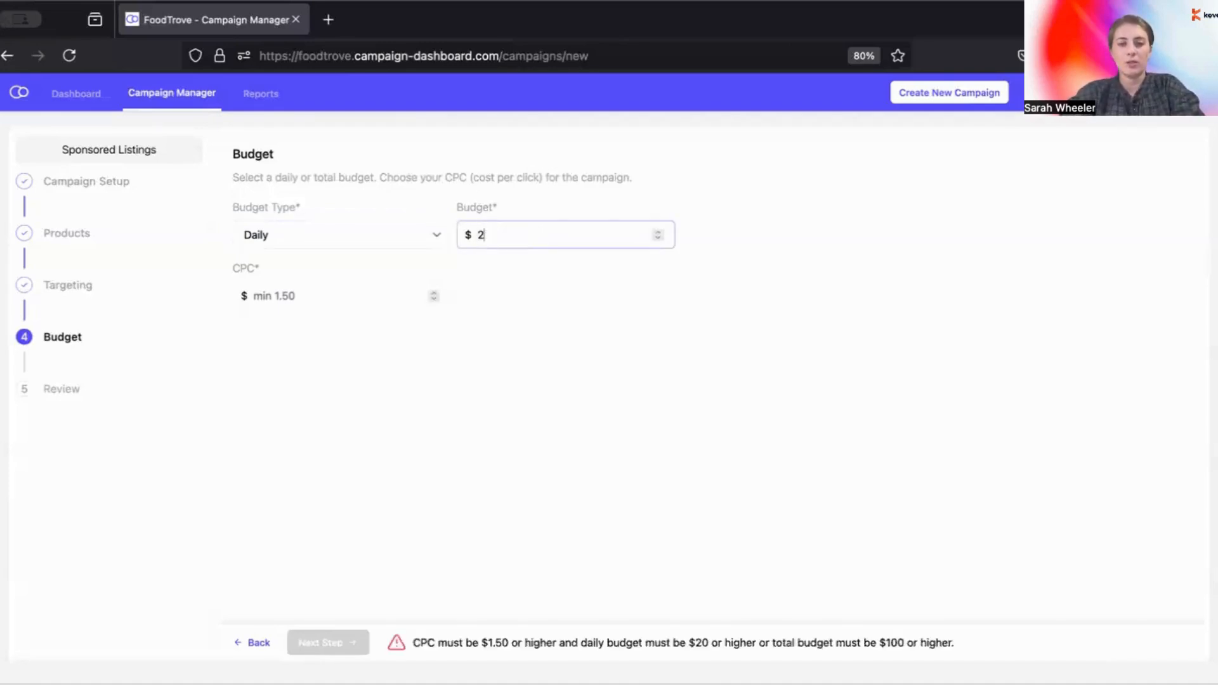
click(369, 292)
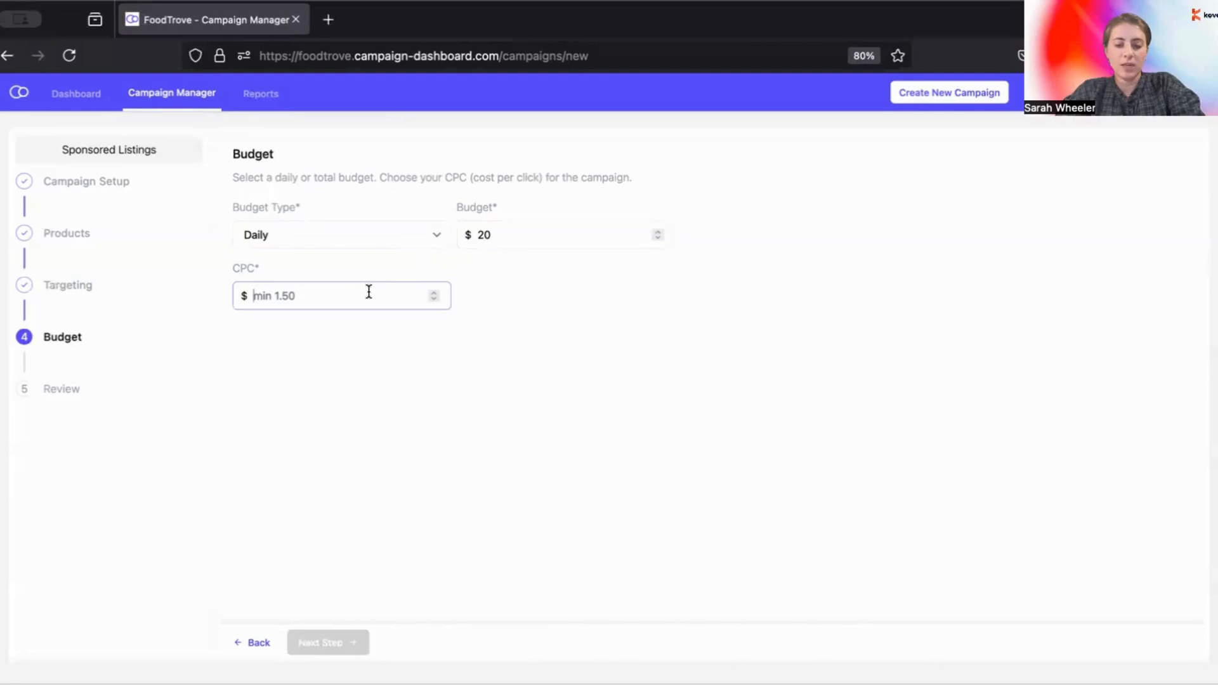
text(1)
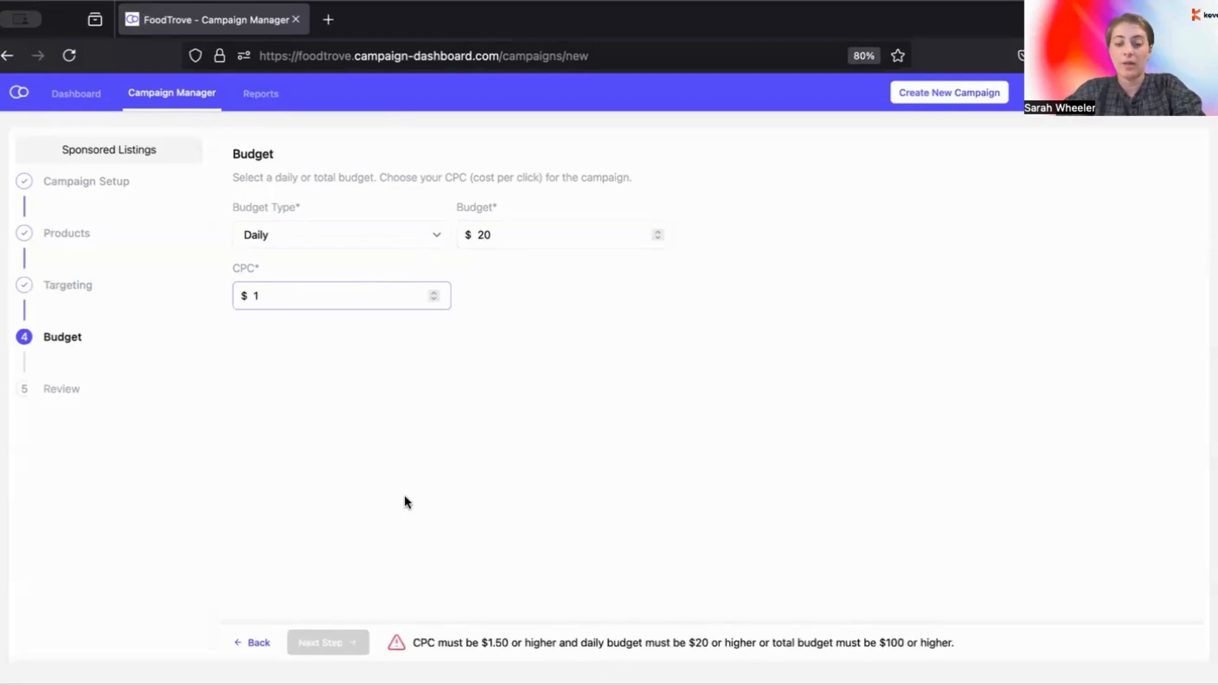
text(.50)
click(443, 457)
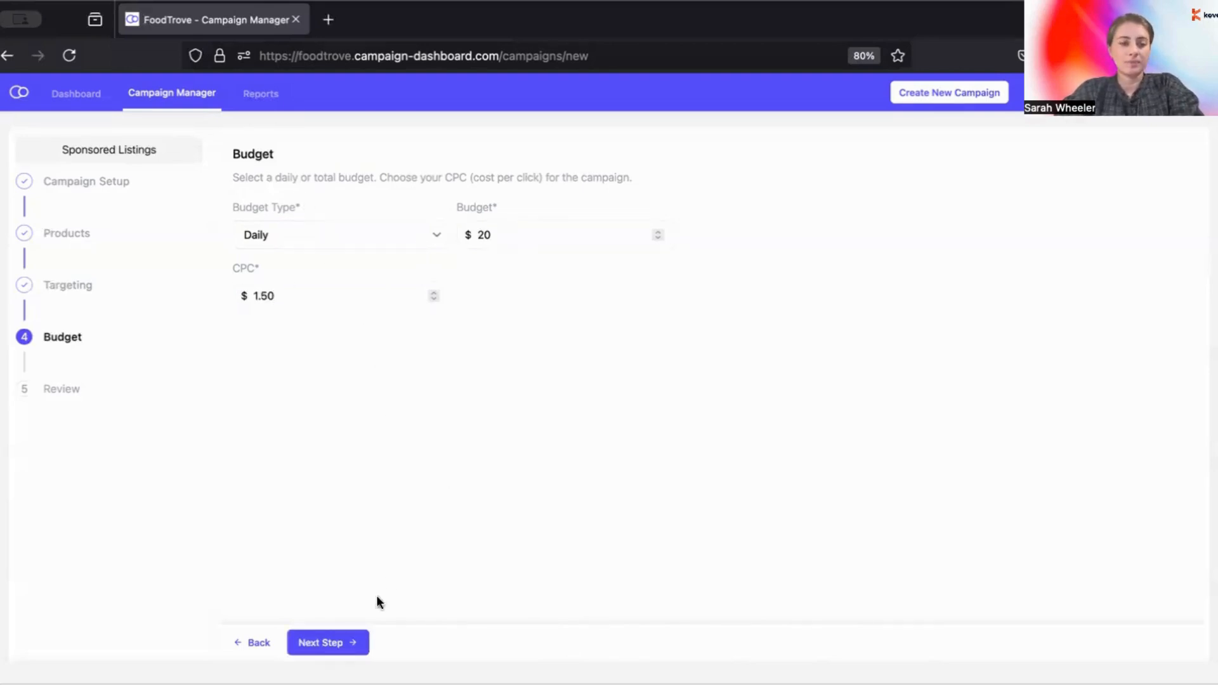
click(331, 642)
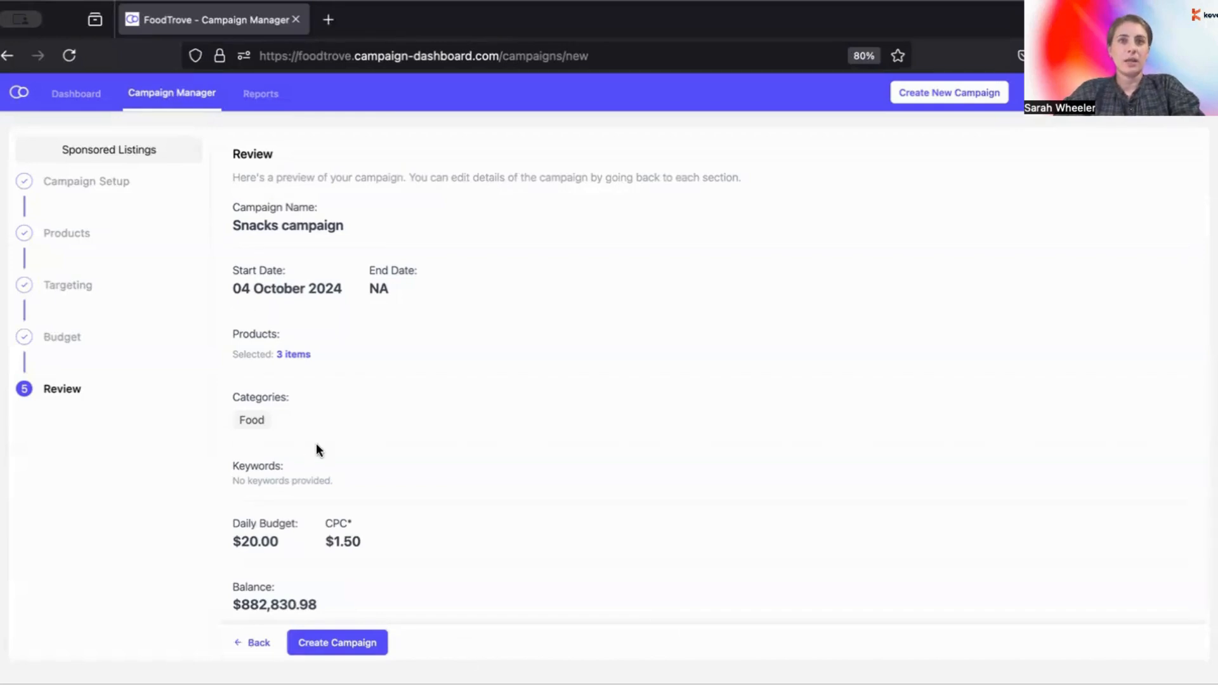
Step: Create the Snacks campaign from Review and view it Active in Campaign Manager
scroll(316, 443, down, 1)
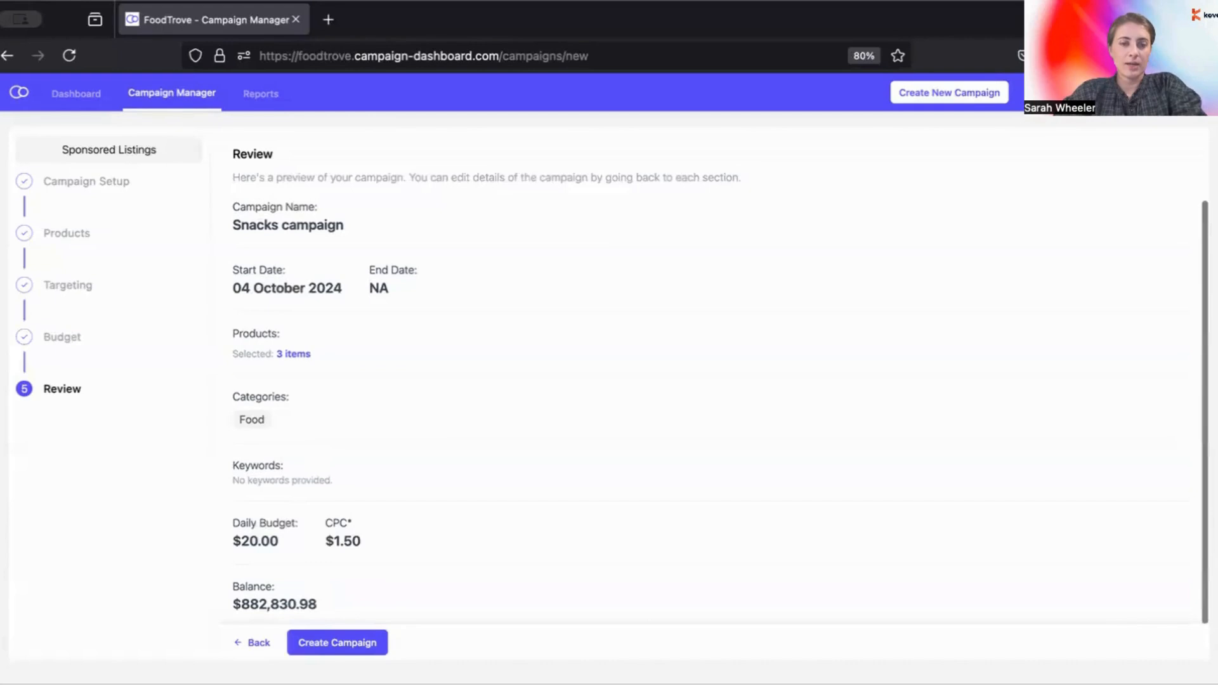
click(335, 643)
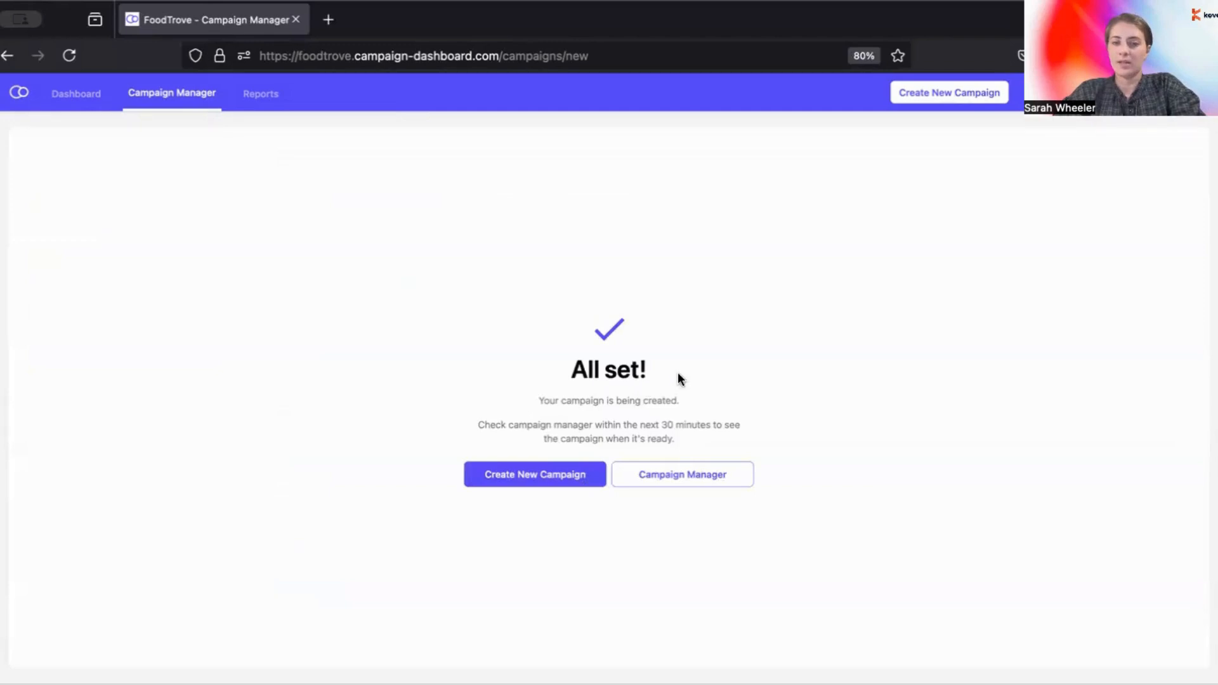
click(659, 477)
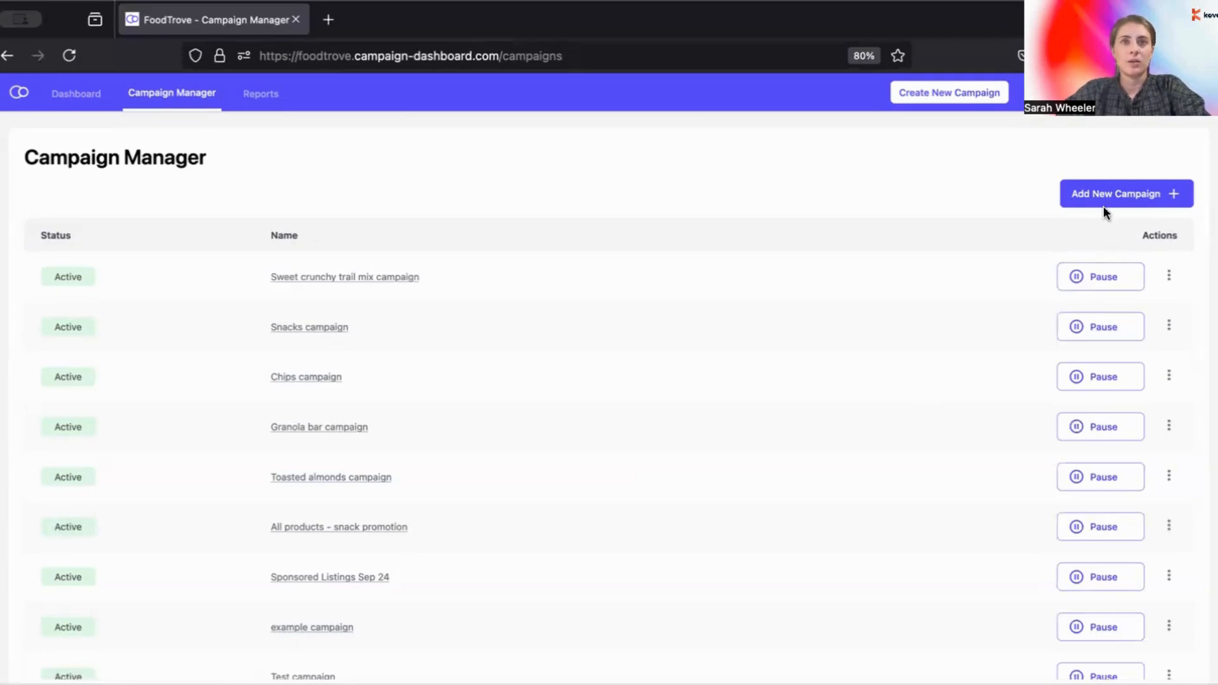
Step: Open the Sweet crunchy trail mix report and expand its 4 search keywords
click(389, 280)
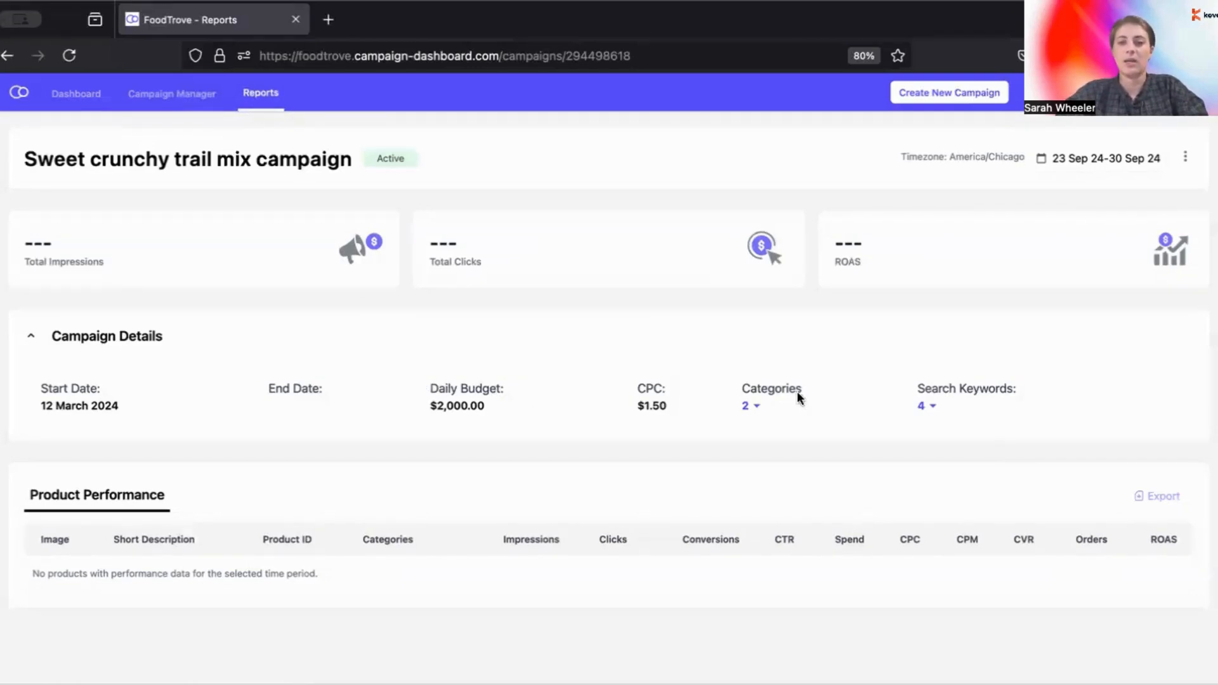
click(932, 413)
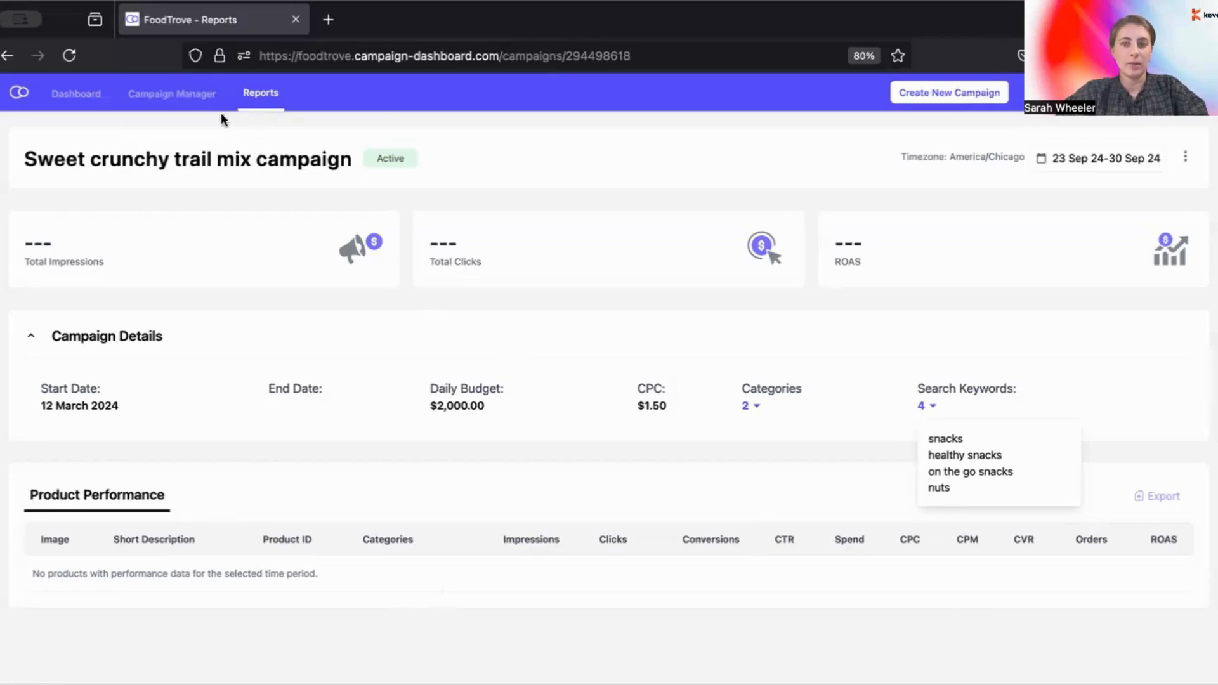
Step: Return to the Campaign Manager list and open the trail mix campaign's actions menu
click(185, 94)
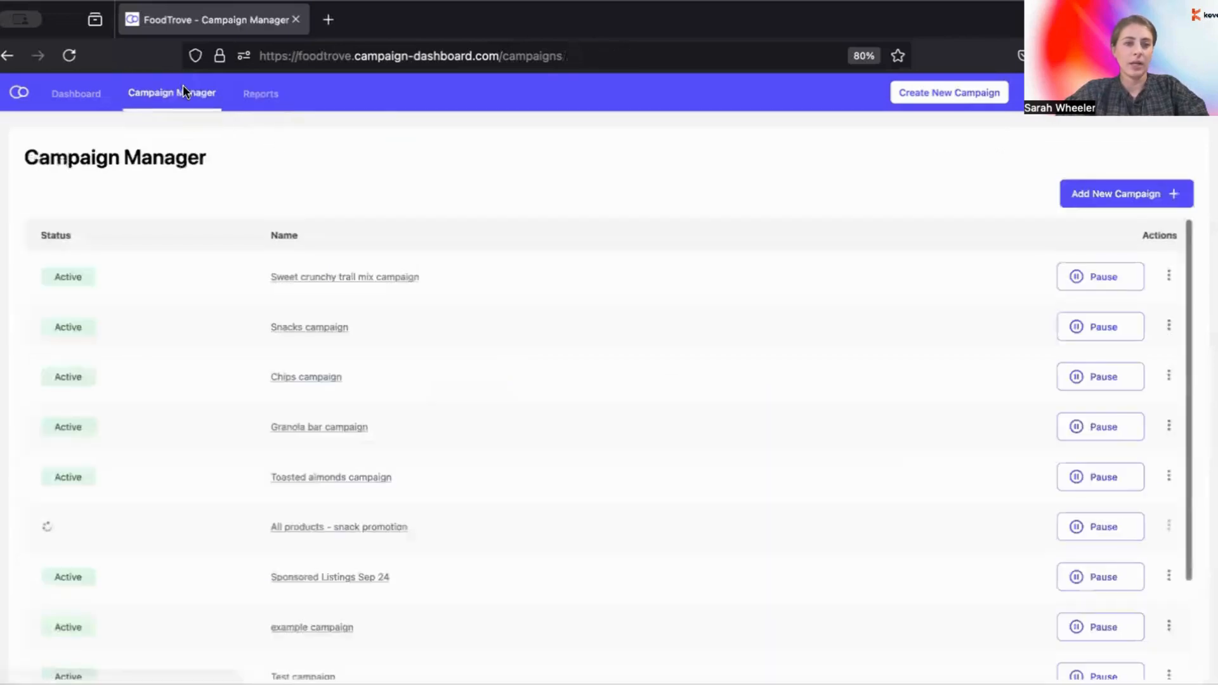
click(1172, 275)
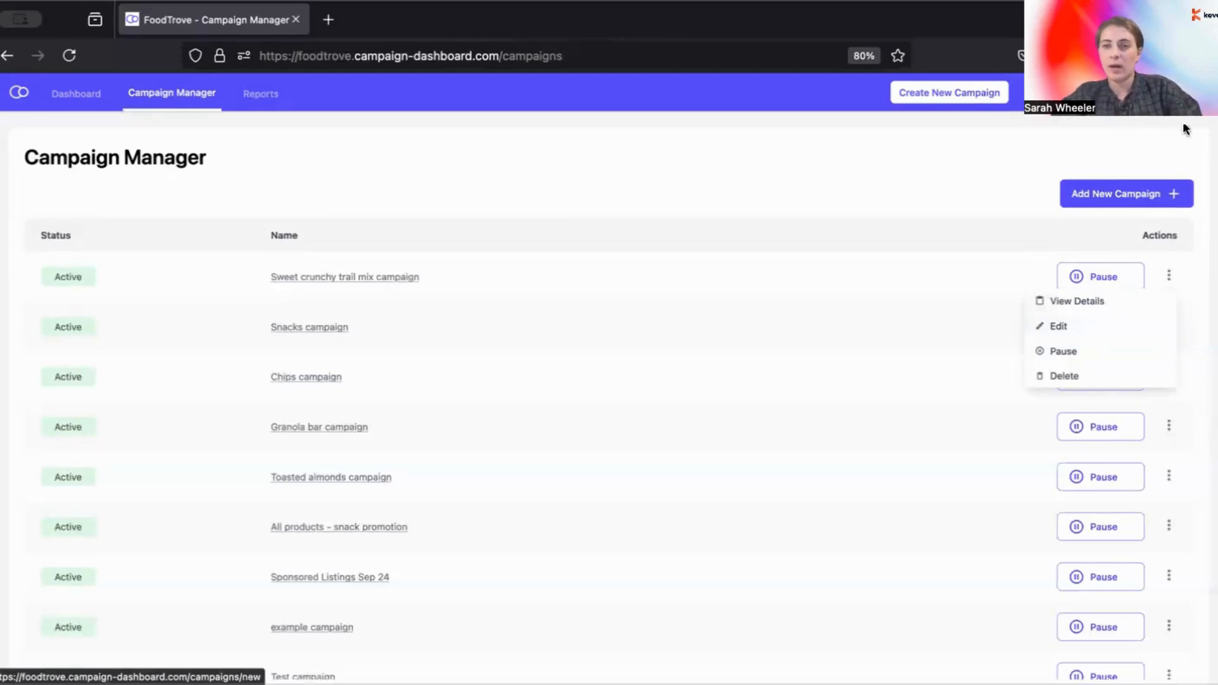
Step: Switch the dashboard to the Publisher - Admin view through Admin View Settings
click(1189, 93)
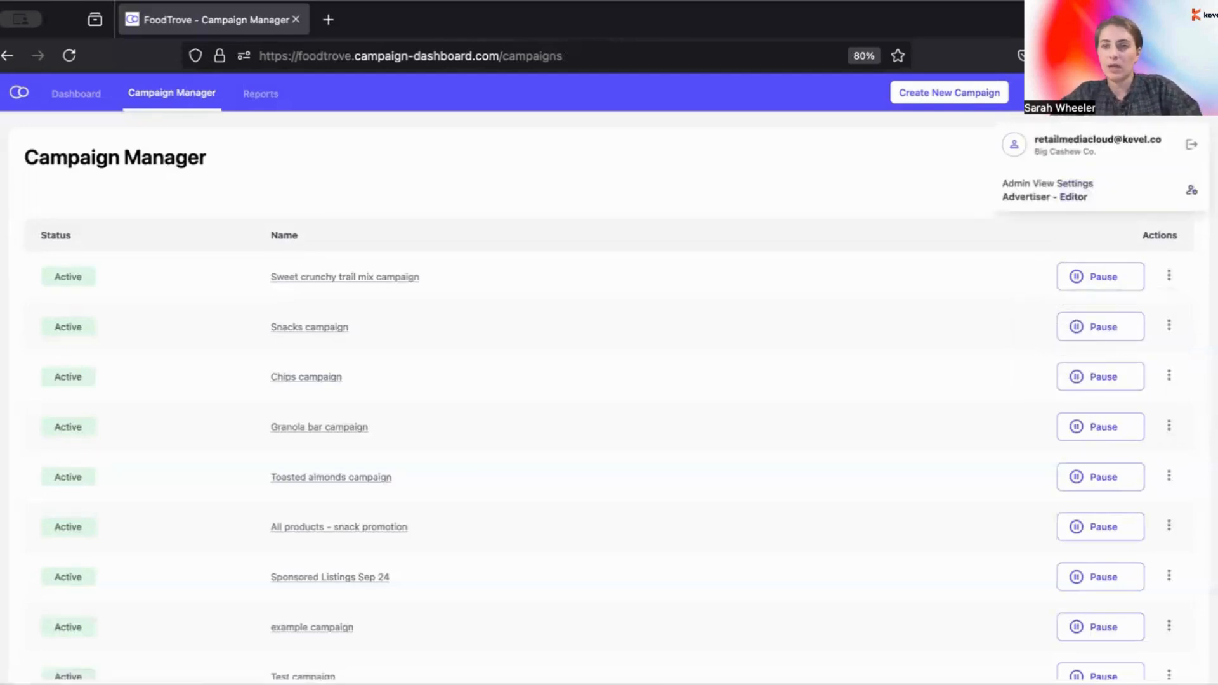
click(1189, 189)
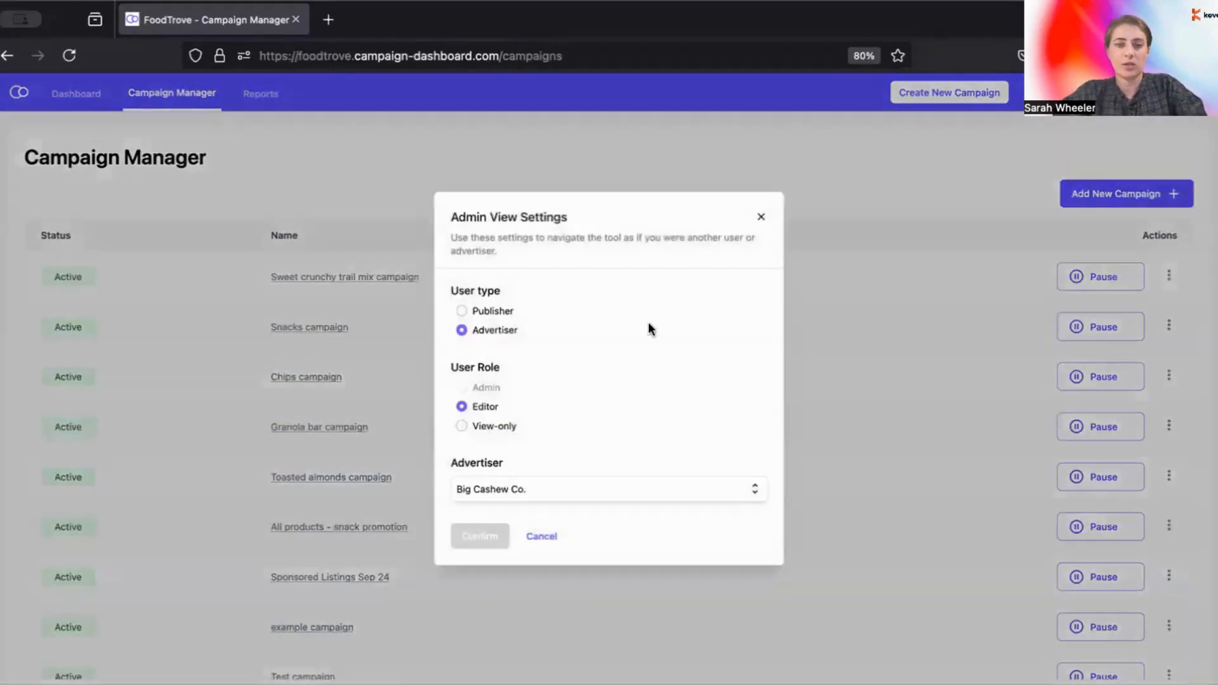
click(501, 311)
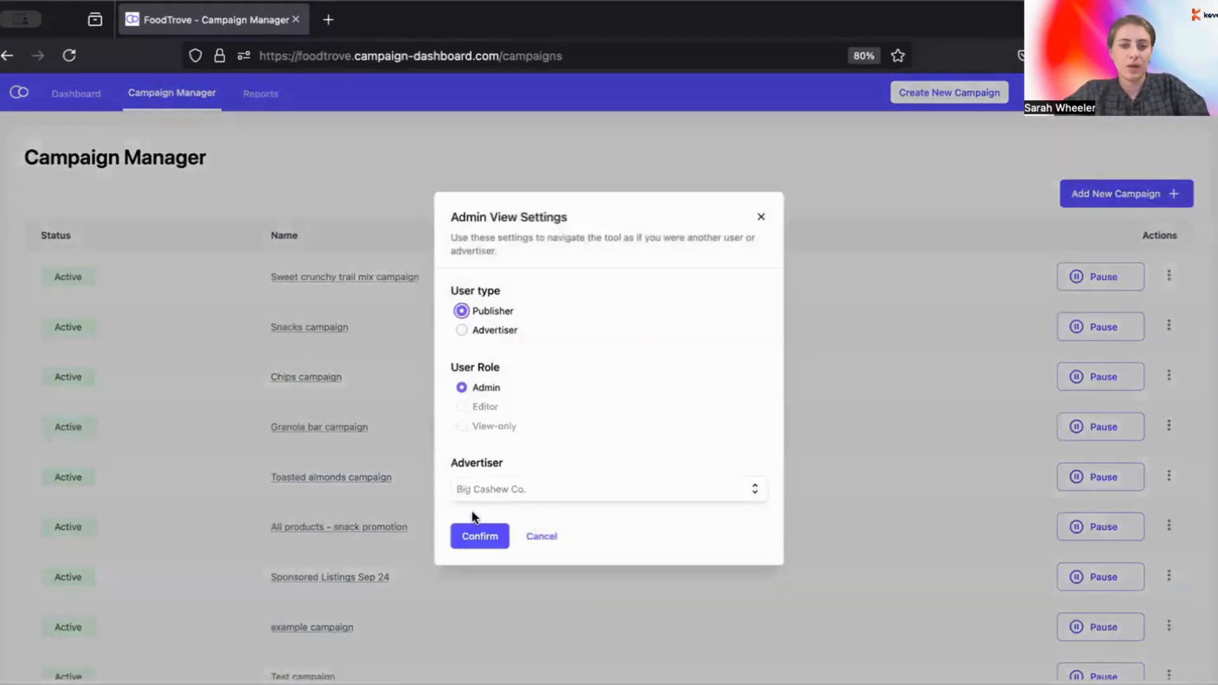
click(475, 536)
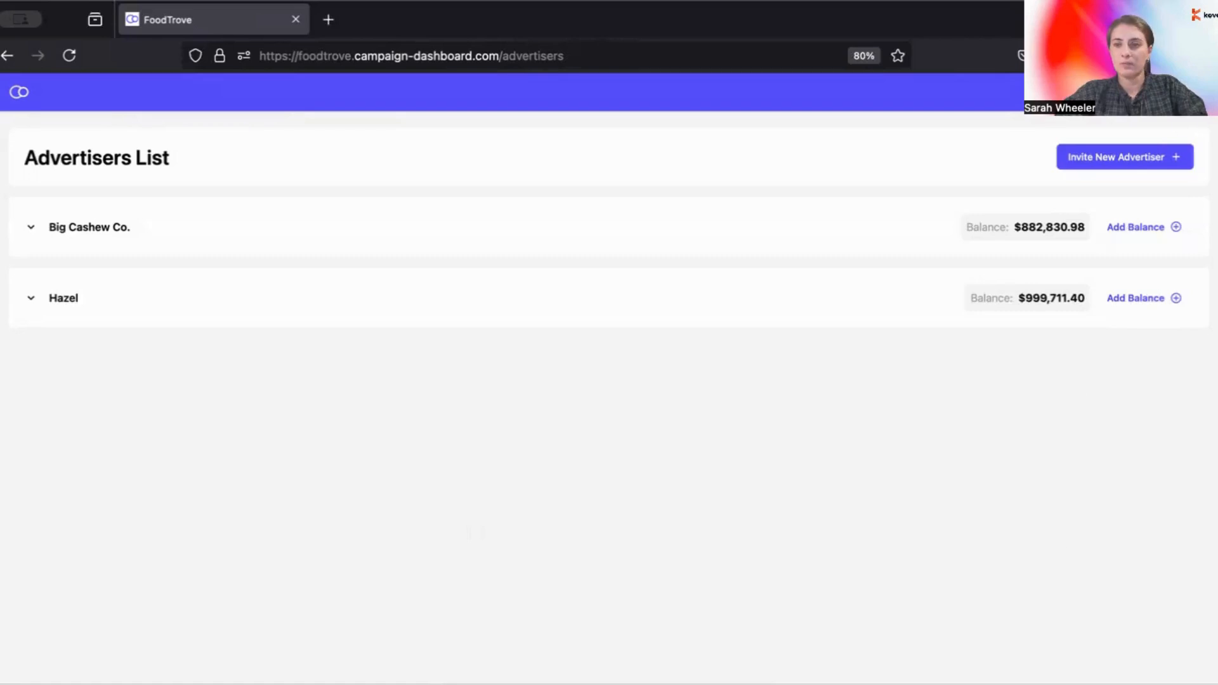
click(1193, 93)
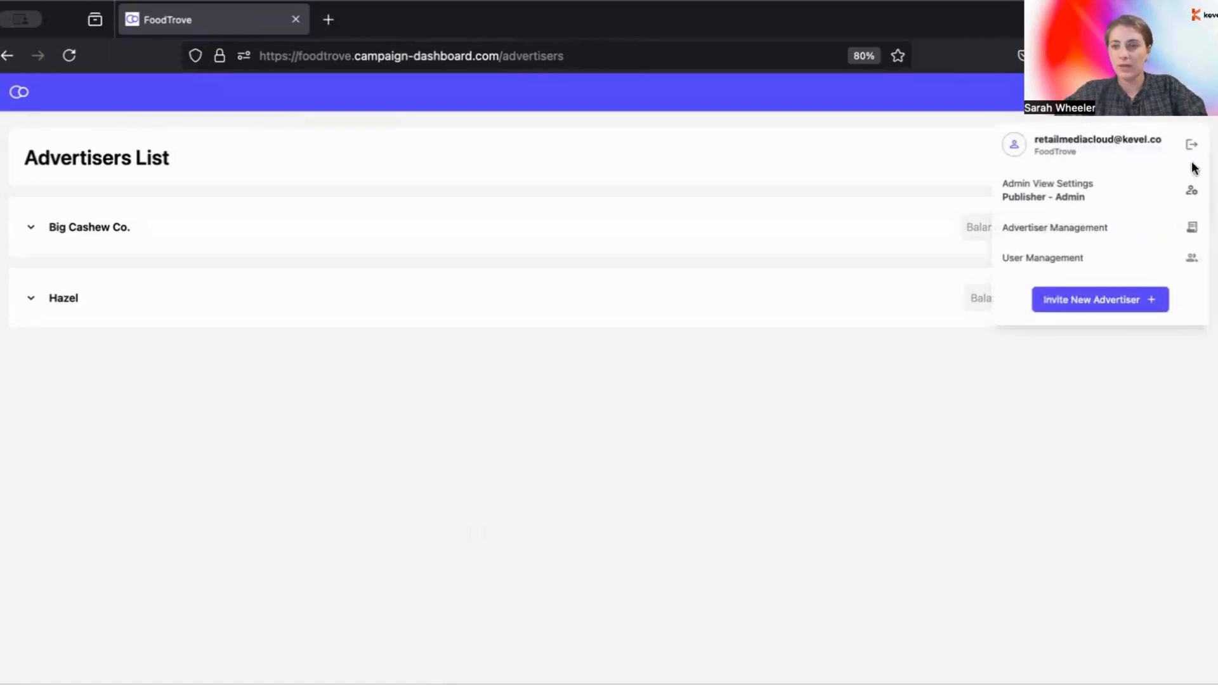
Step: In User Management, check the Add New User access levels, keep Admin, and cancel
click(1194, 266)
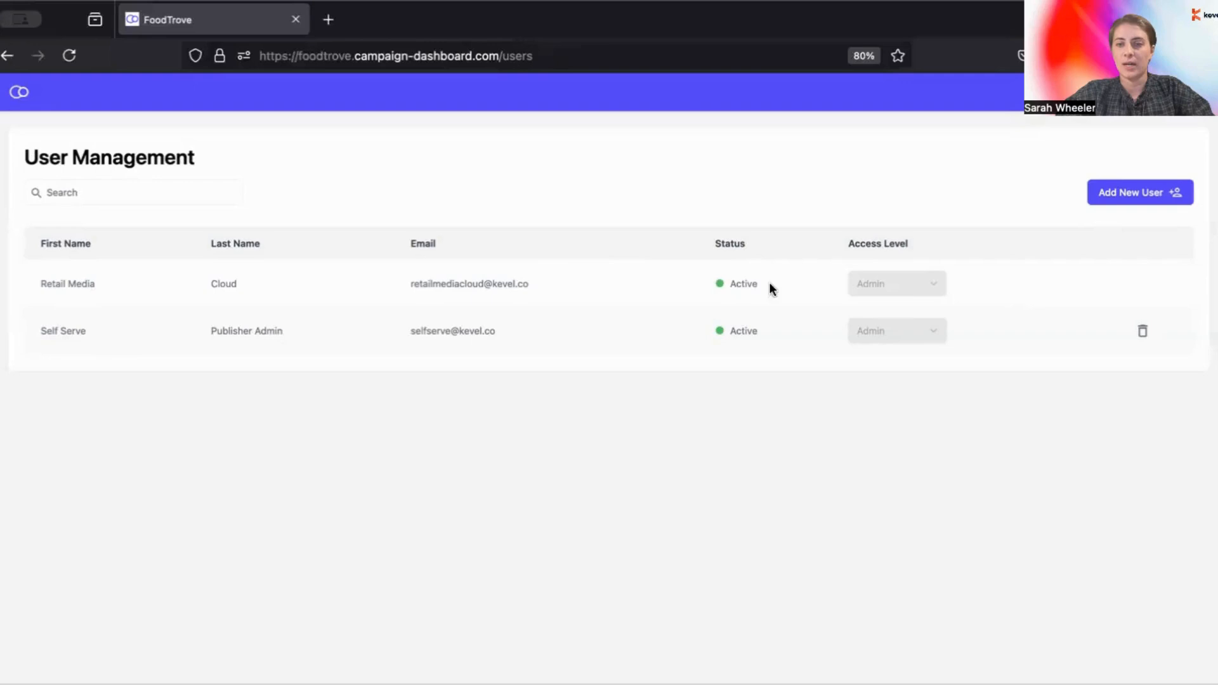
click(1106, 191)
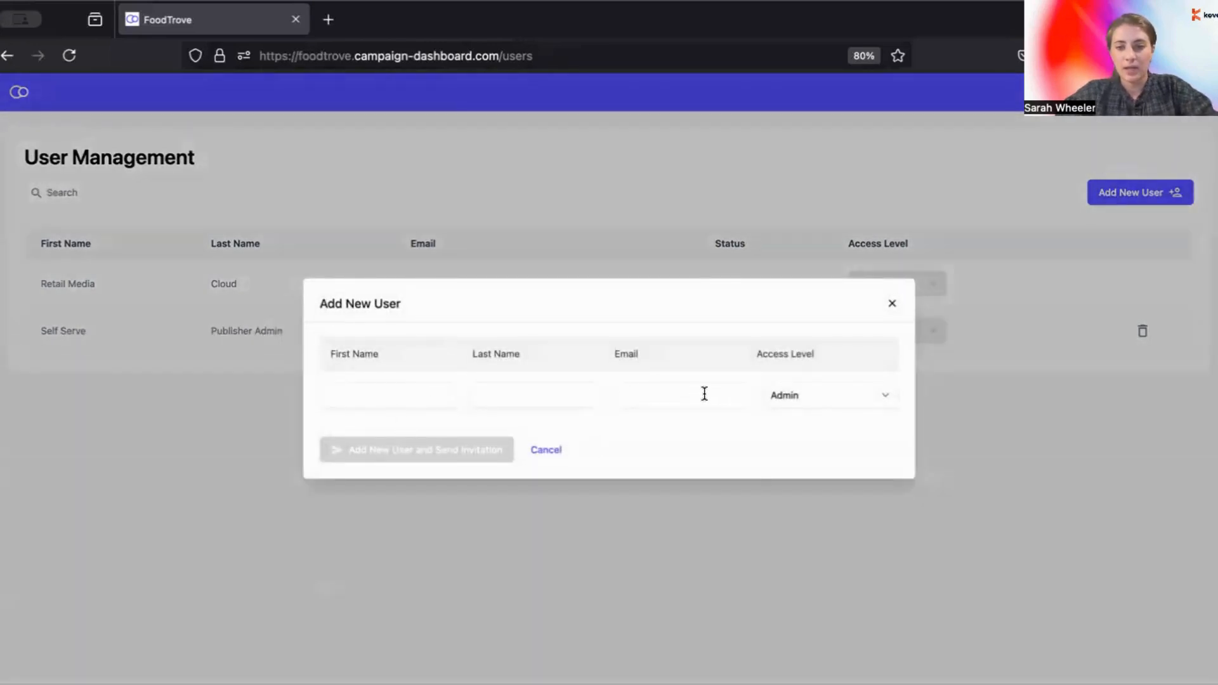
click(798, 400)
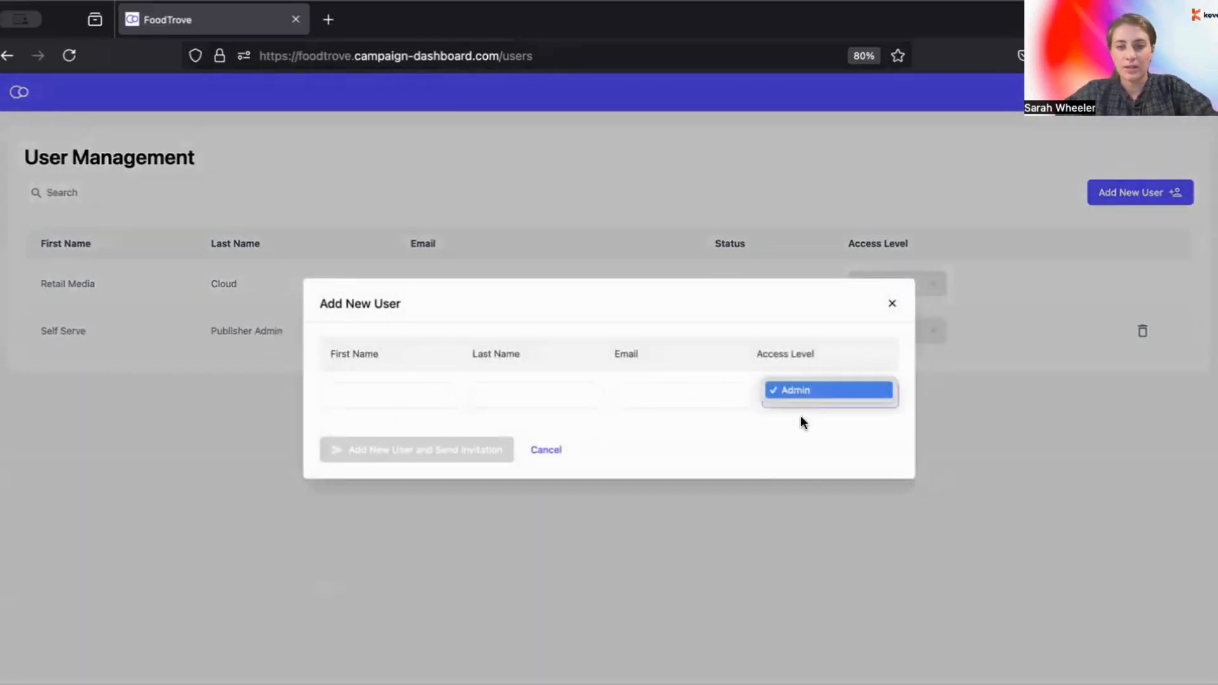
click(770, 444)
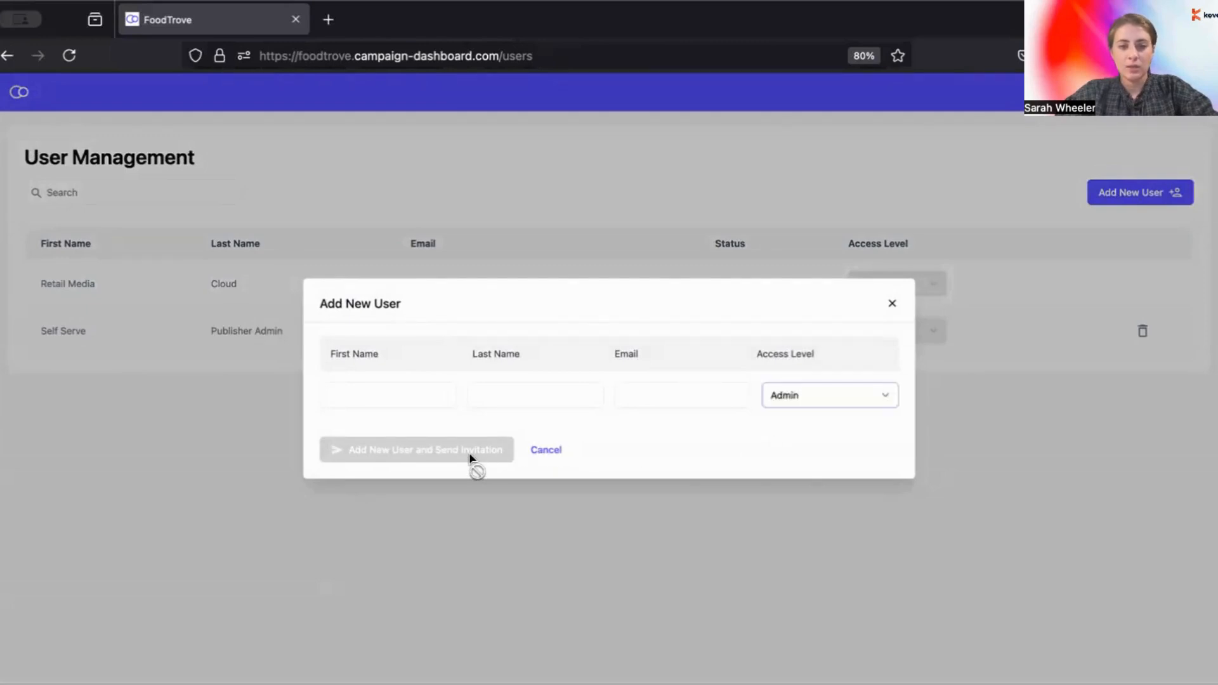
click(550, 450)
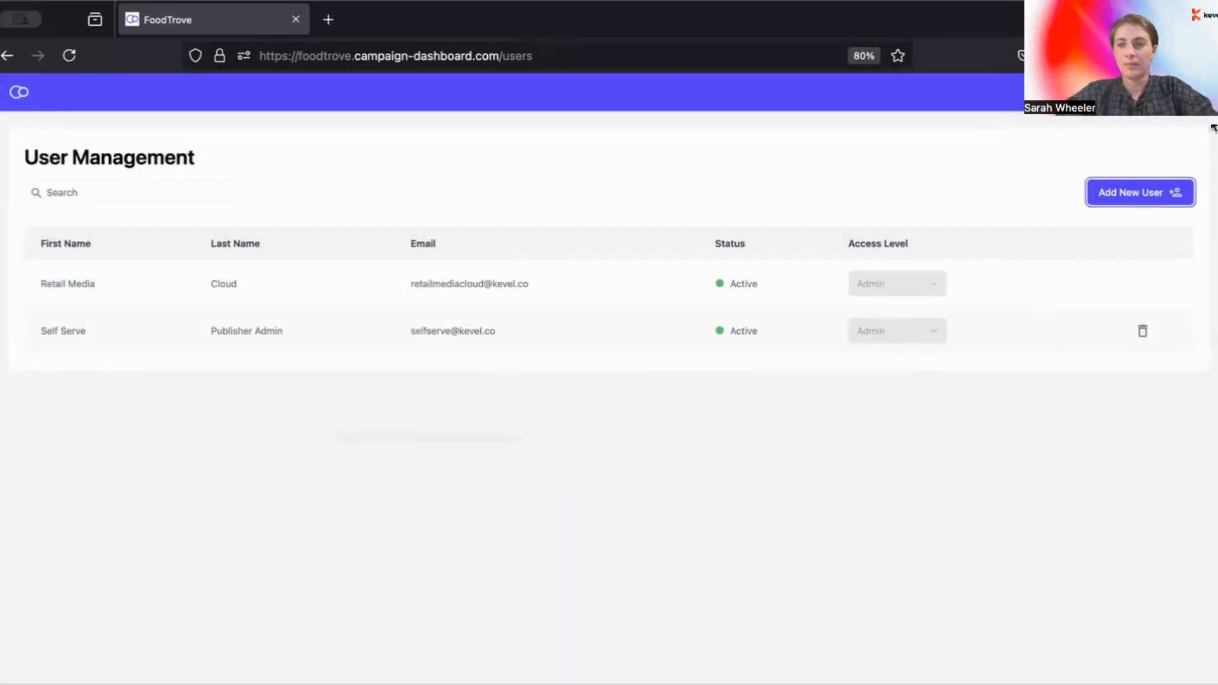
click(1195, 92)
Step: Expand Big Cashew Co.'s users in Advertiser Management and close its Add New User form unused
click(1120, 224)
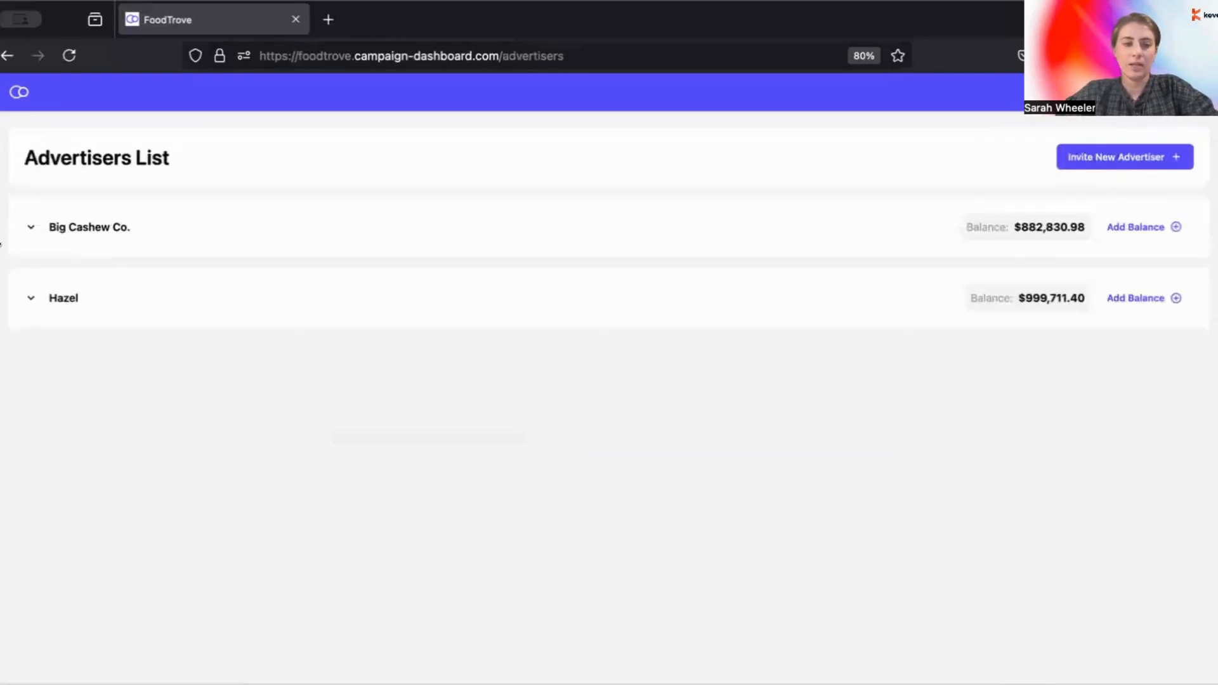
click(30, 234)
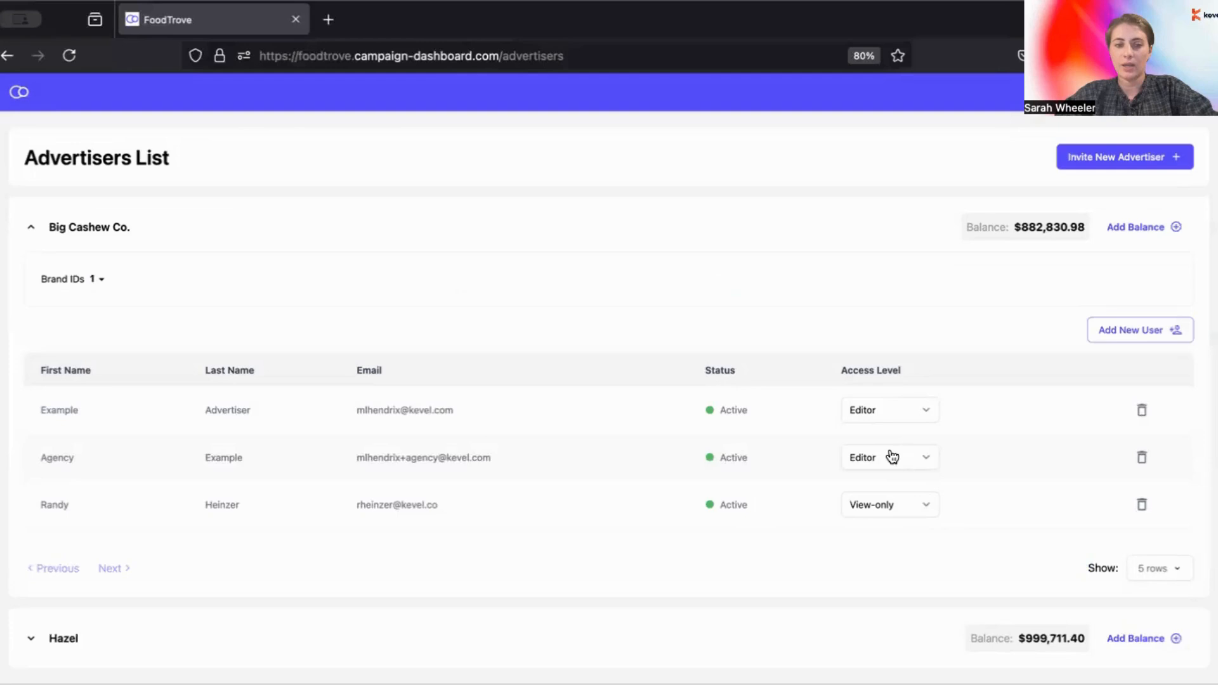
scroll(778, 294, down, 1)
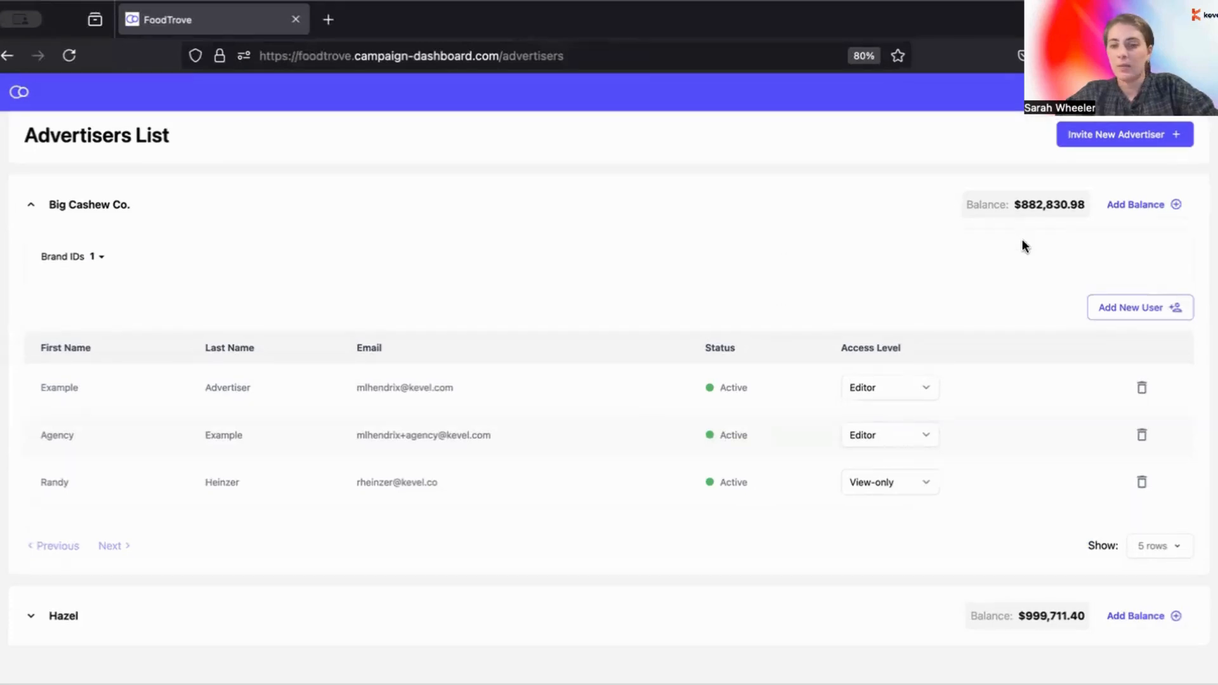
click(1145, 307)
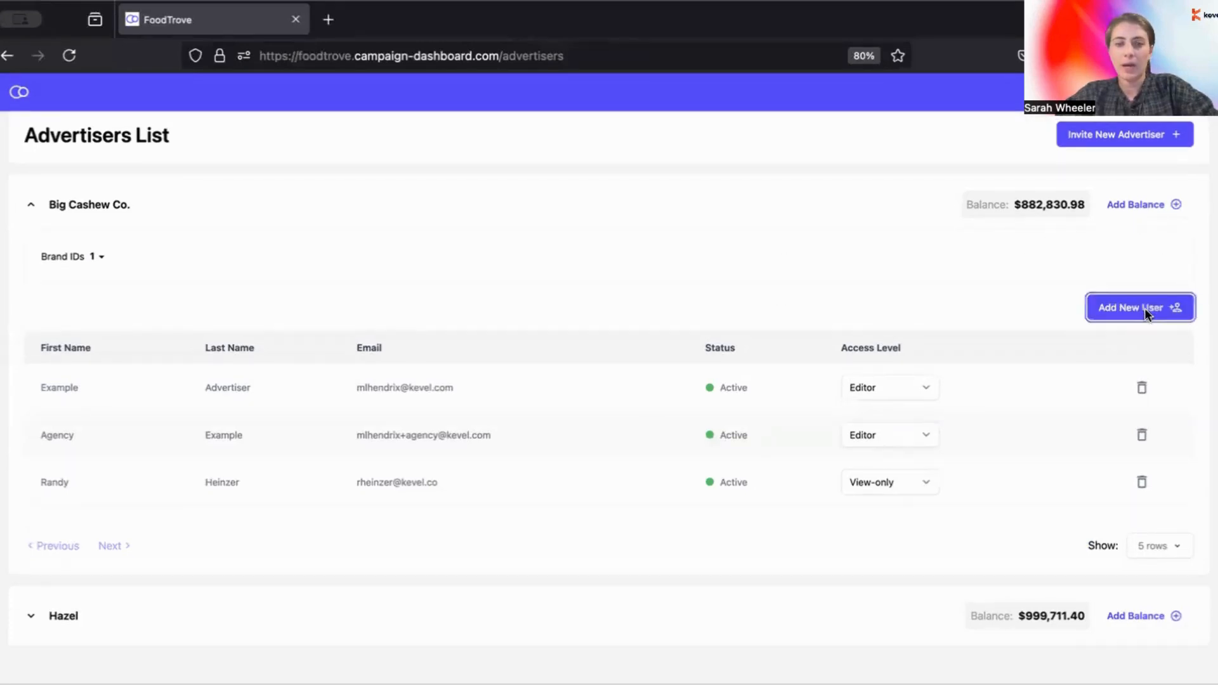
click(546, 450)
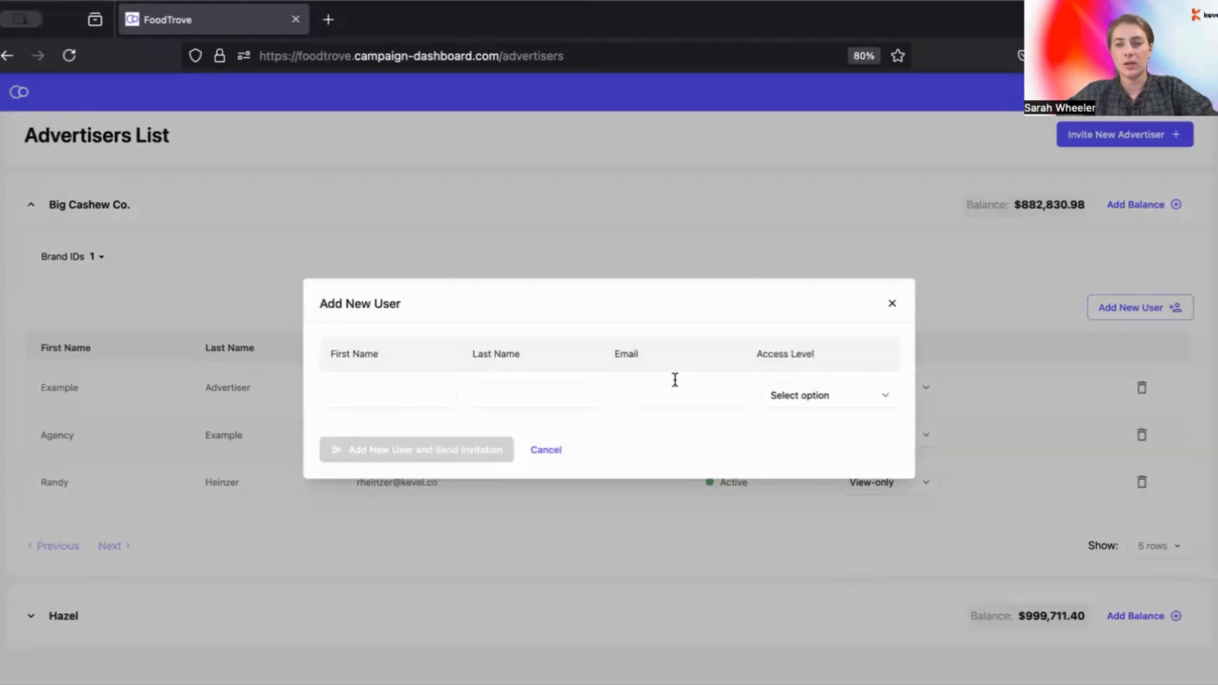
click(893, 304)
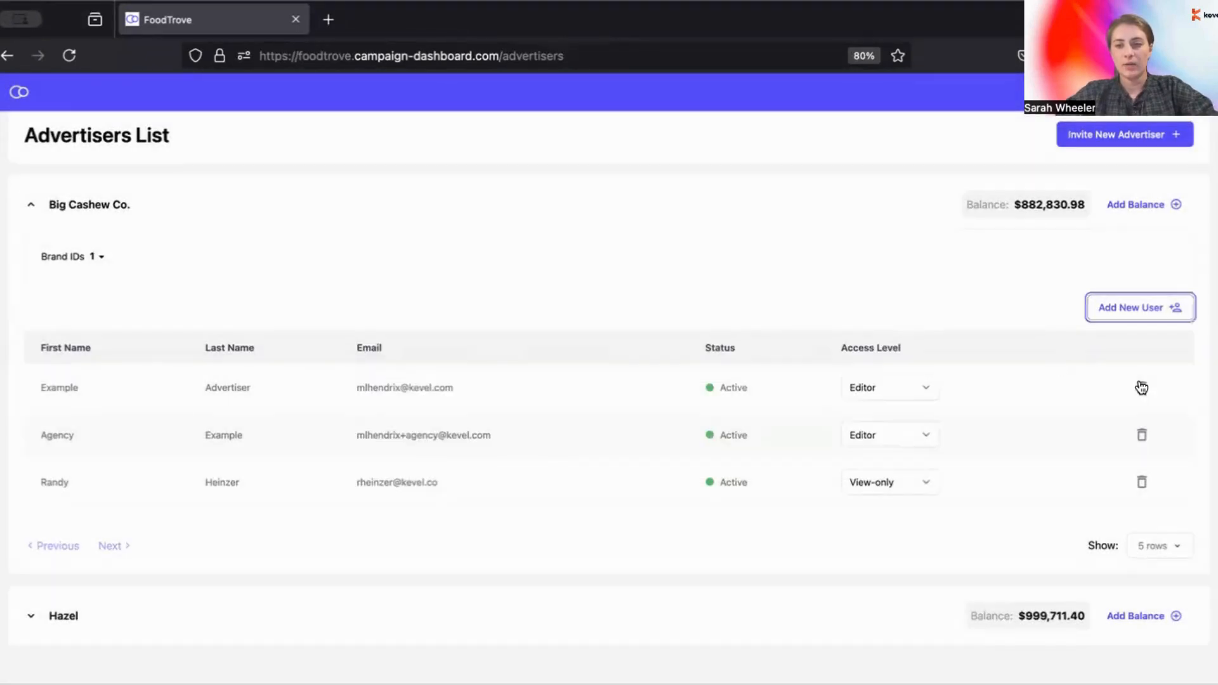